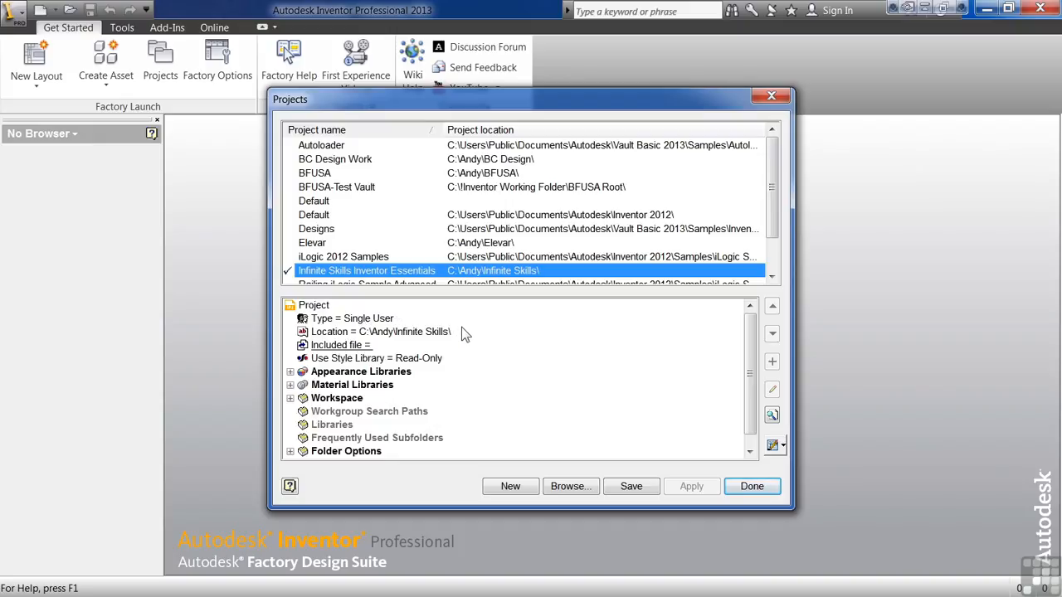
Step: Examine the active project's style library access choices, appearance and material libraries, workspace, folder options and general options
left_click(431, 358)
left_click(433, 360)
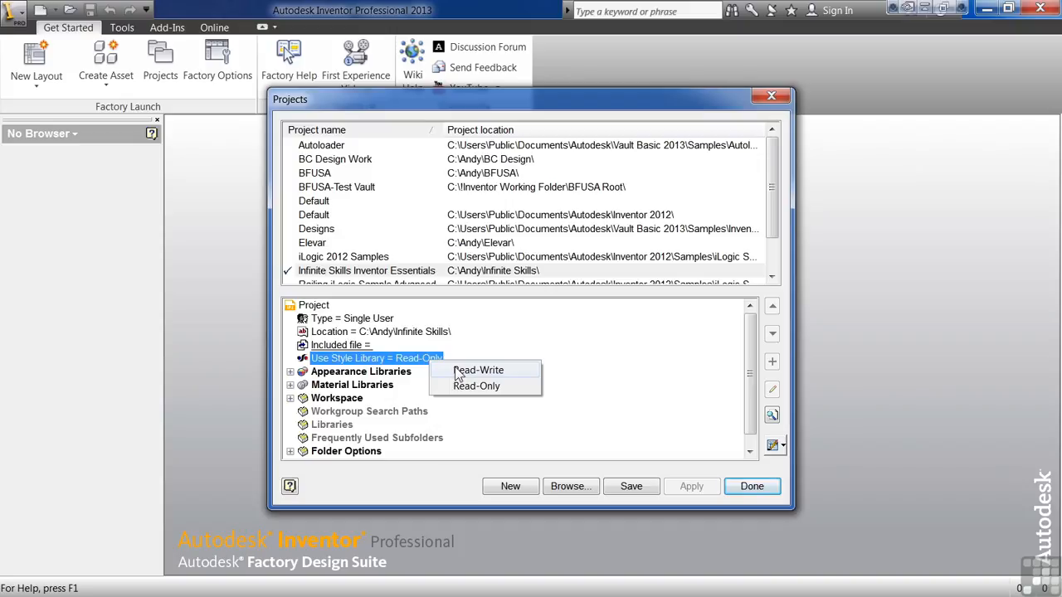
left_click(291, 373)
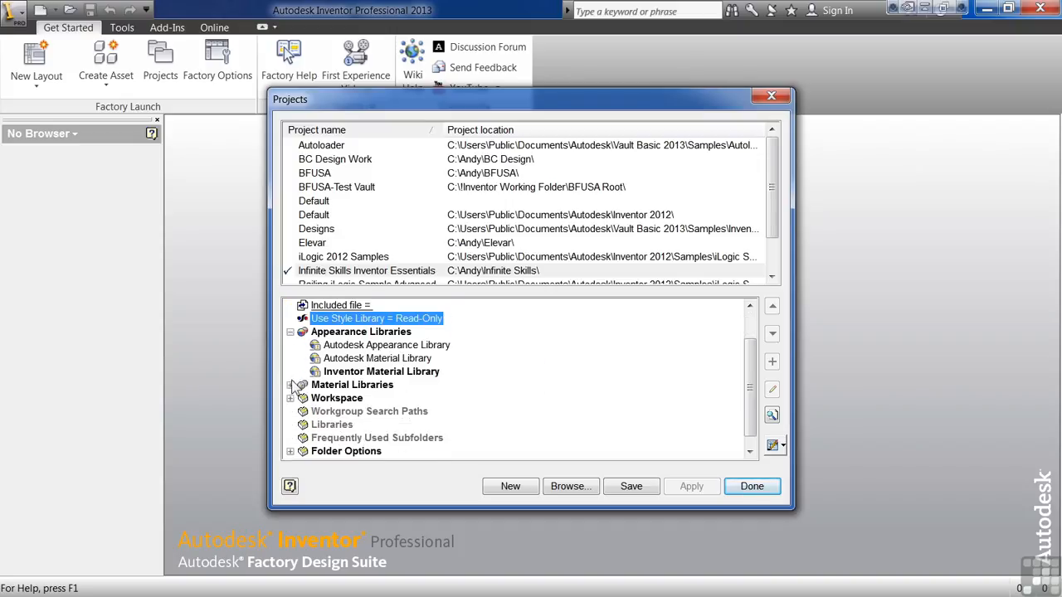
left_click(291, 386)
scroll(291, 381, "down", 2)
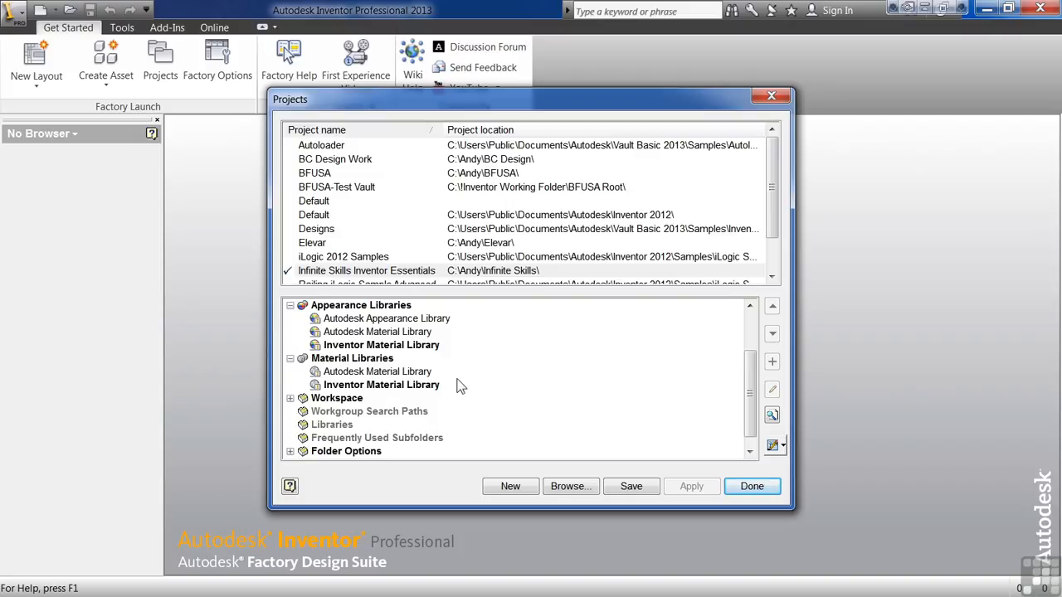
left_click(293, 399)
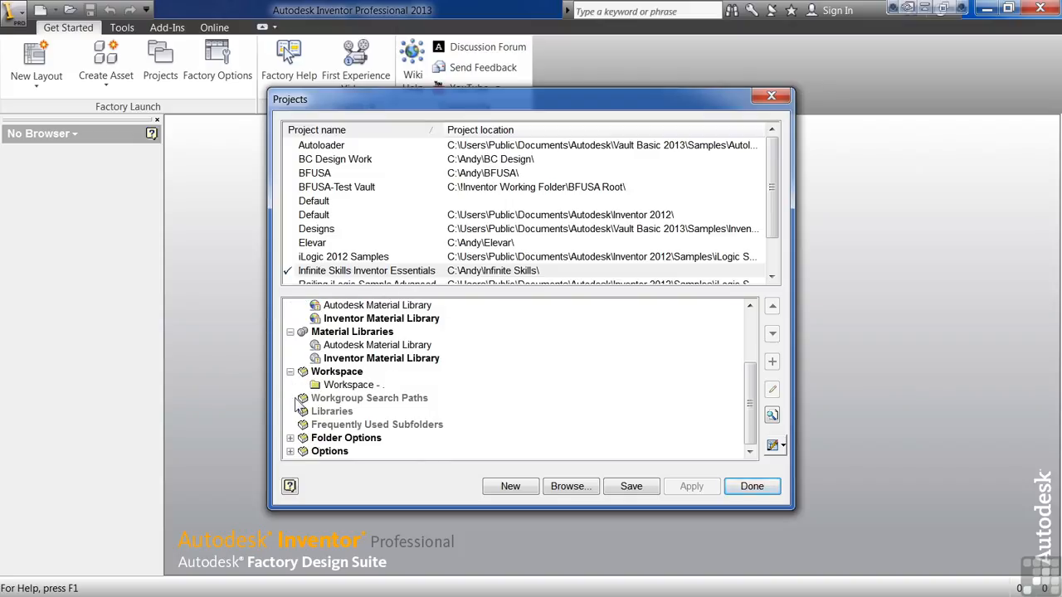
left_click(291, 438)
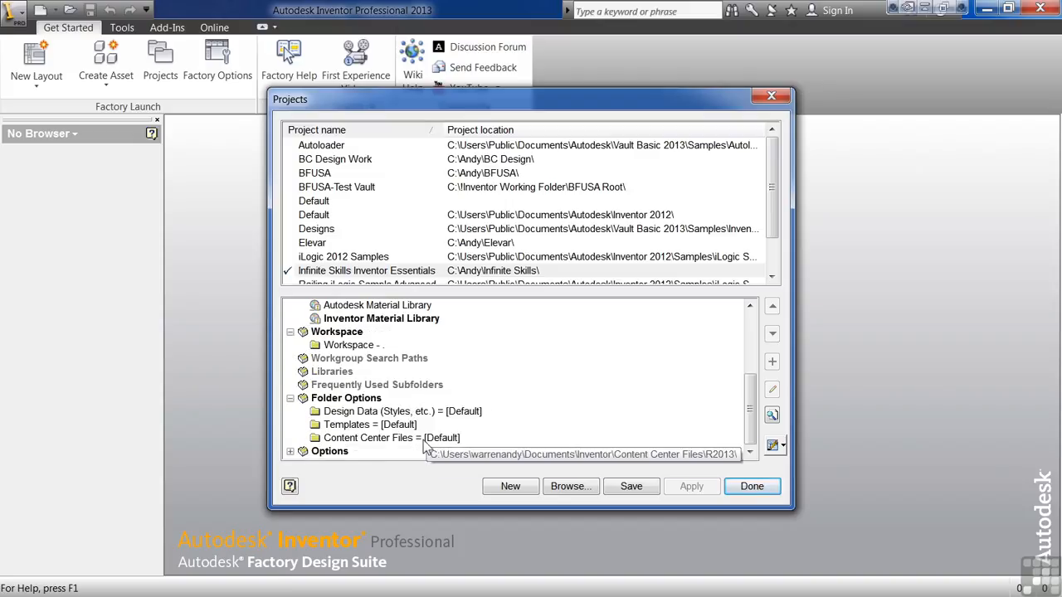
left_click(291, 451)
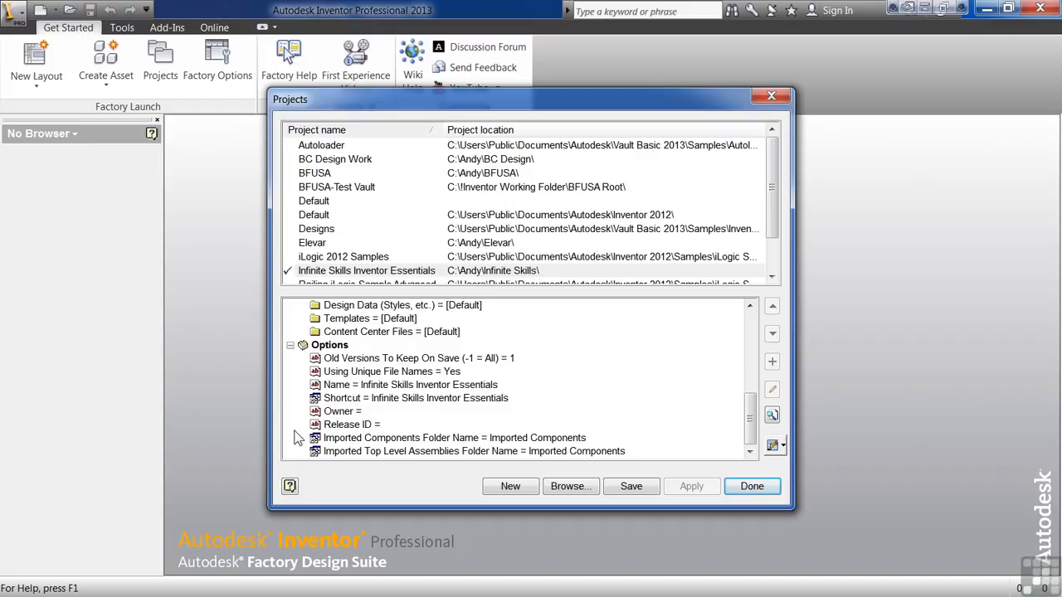
Step: Set the number of old versions to keep on save to 3 for the Infinite Skills Inventor Essentials project
left_click(435, 358)
right_click(435, 359)
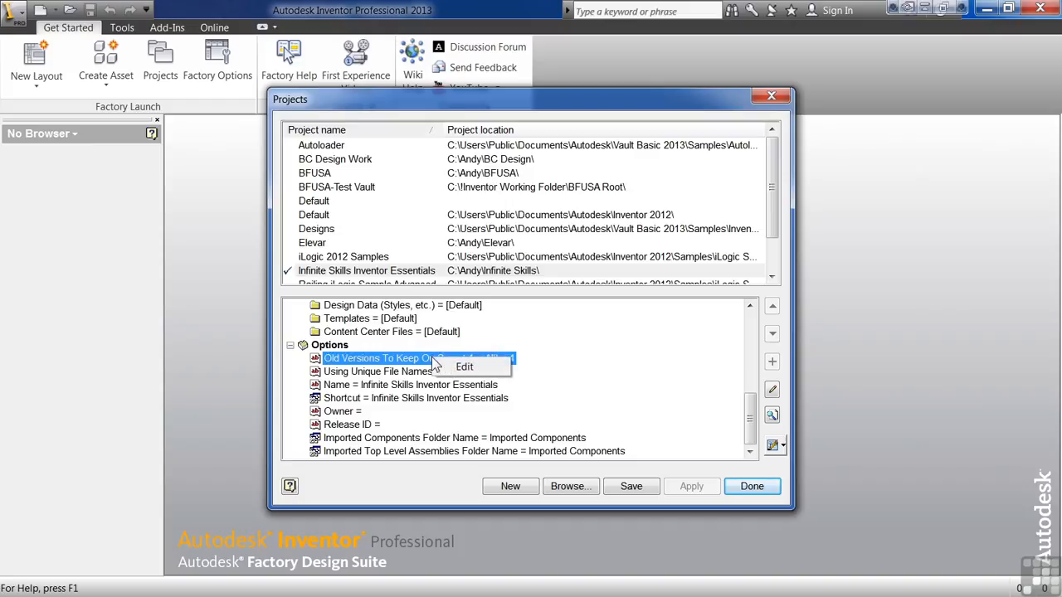
left_click(465, 366)
type("3")
key("Return")
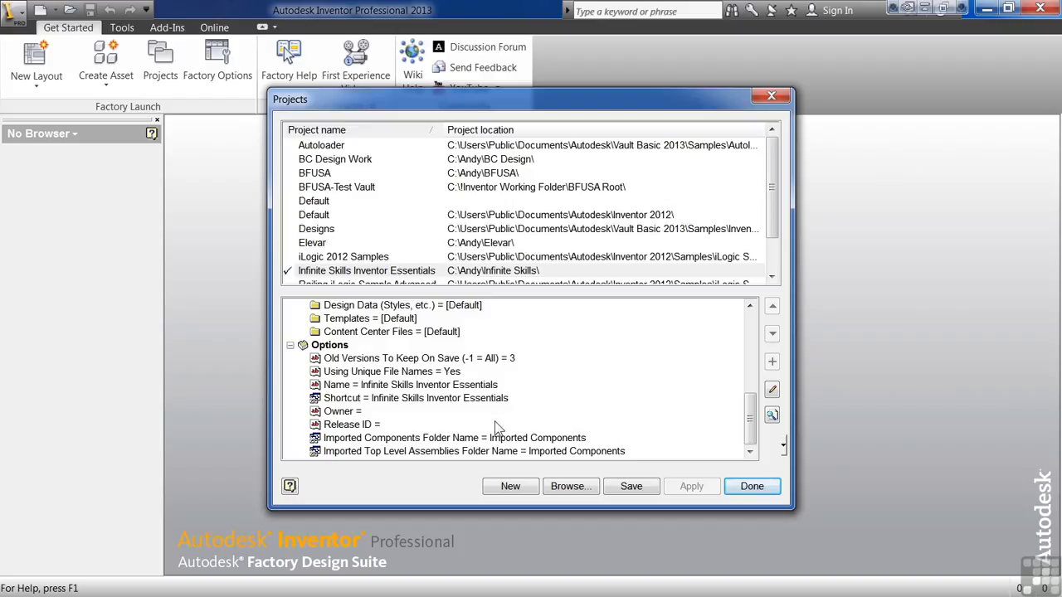
Step: Begin a new project, saving the pending changes to the current project and migrating it to the current release format
left_click(510, 487)
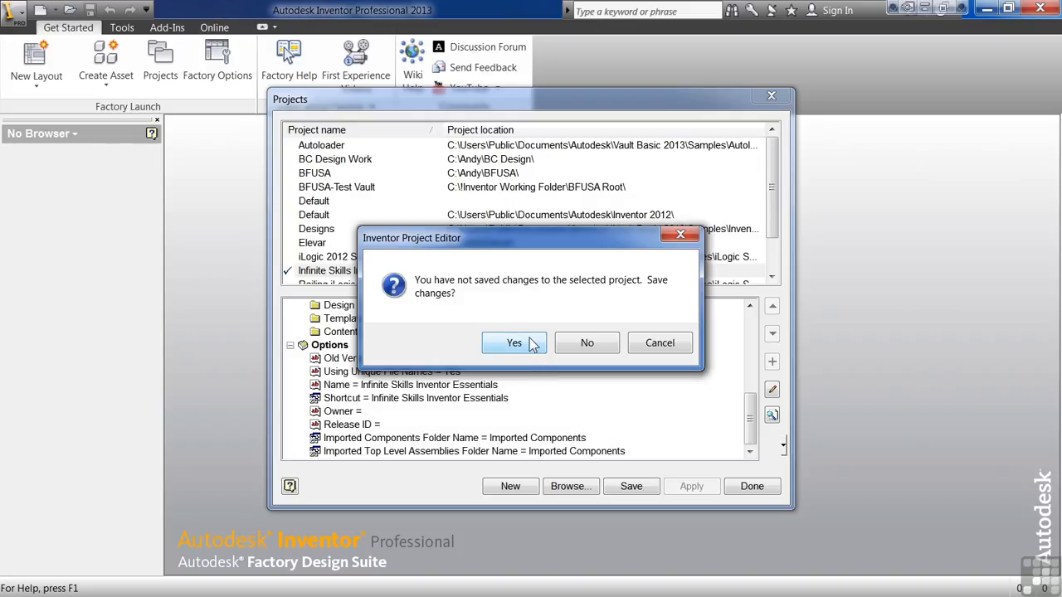
left_click(514, 344)
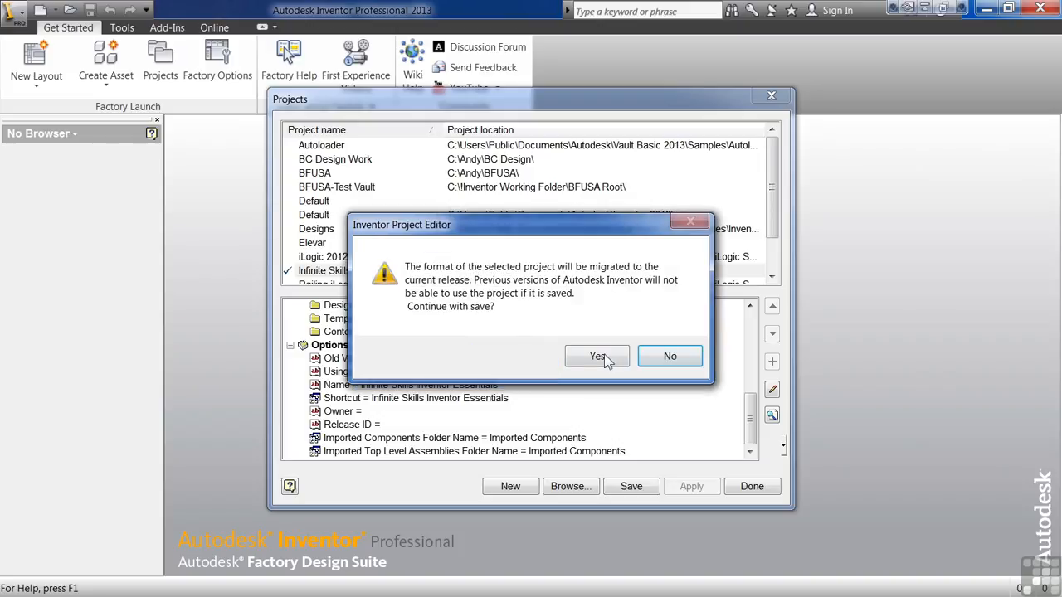
left_click(599, 356)
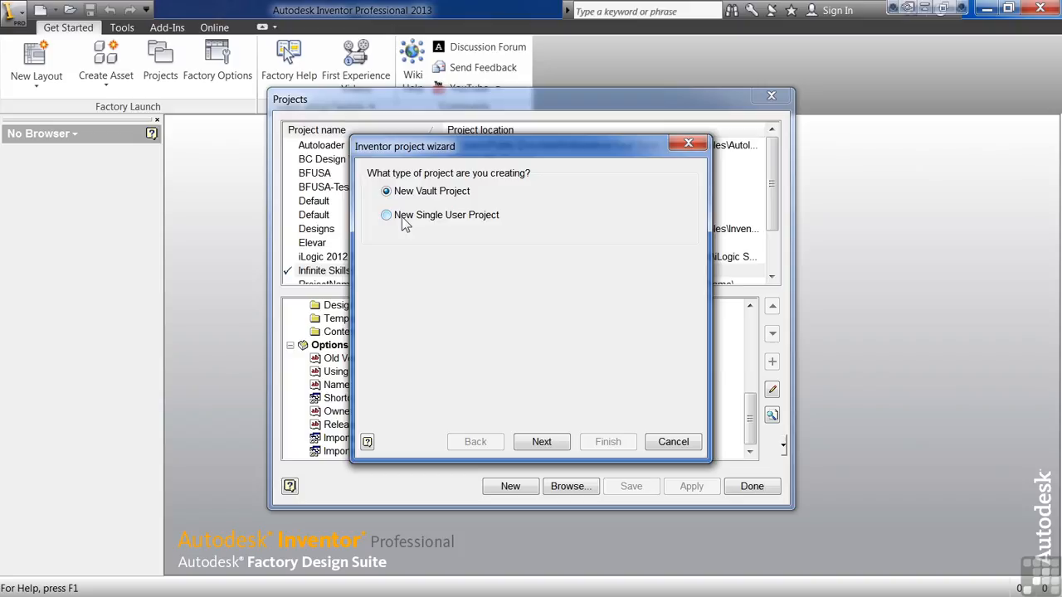
Step: Create a single-user project named ProjectNameIE without adding libraries, and have its project folder created
left_click(404, 217)
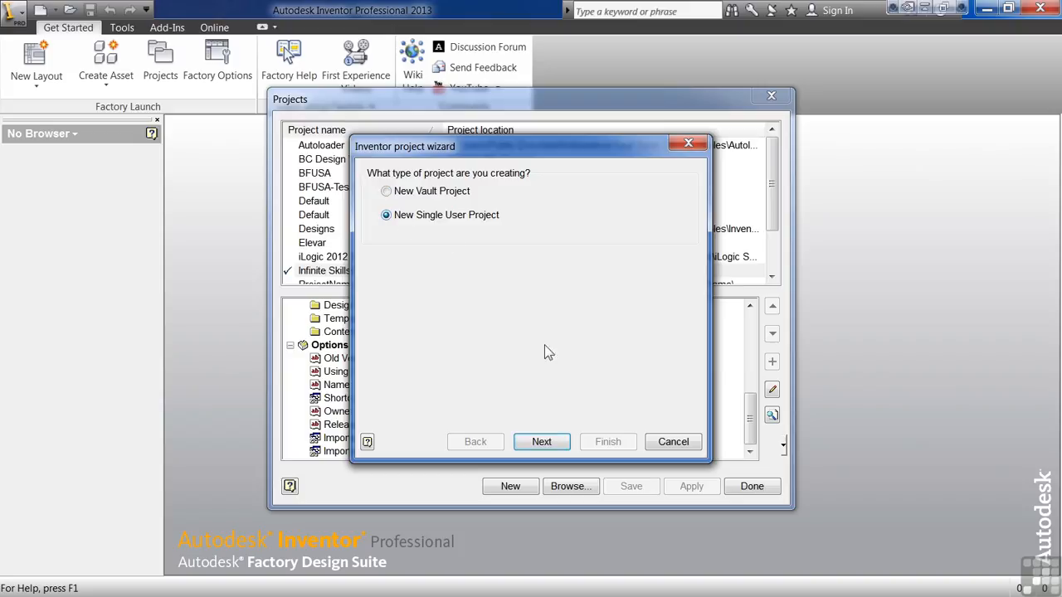
left_click(544, 442)
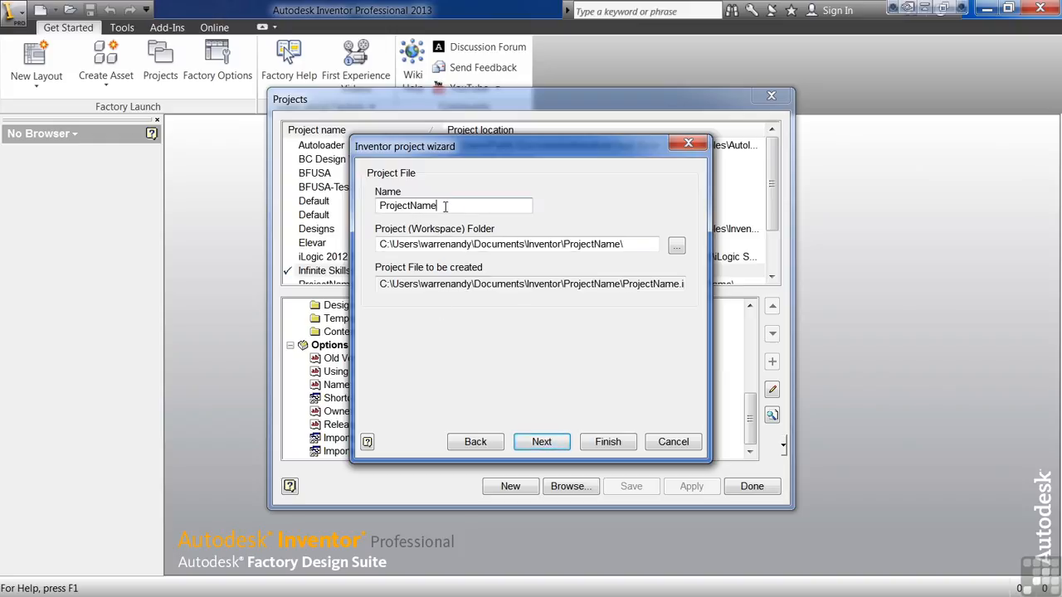
type("E")
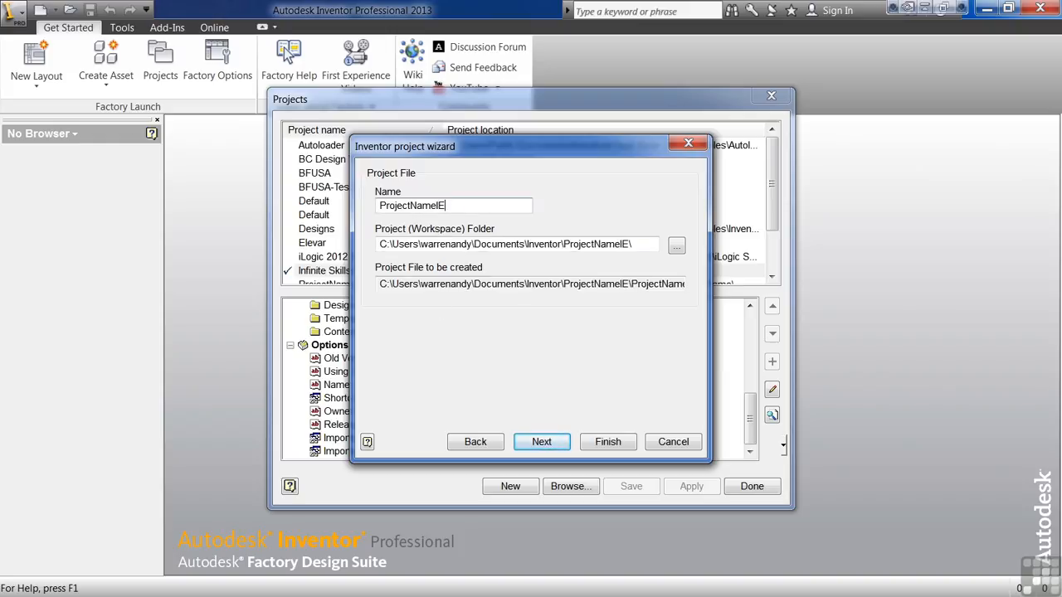
left_click(540, 443)
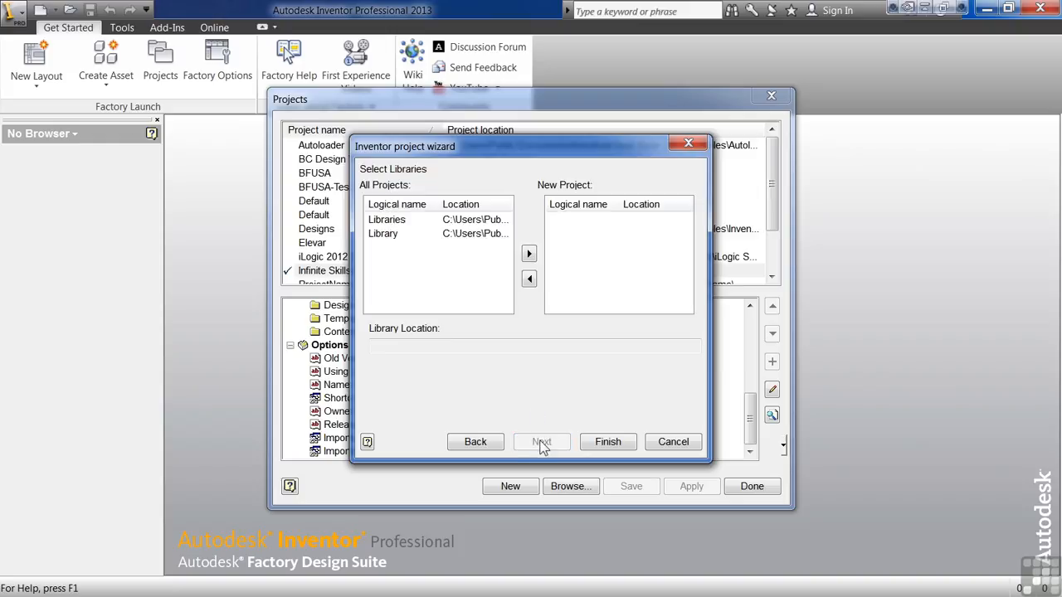
left_click(599, 451)
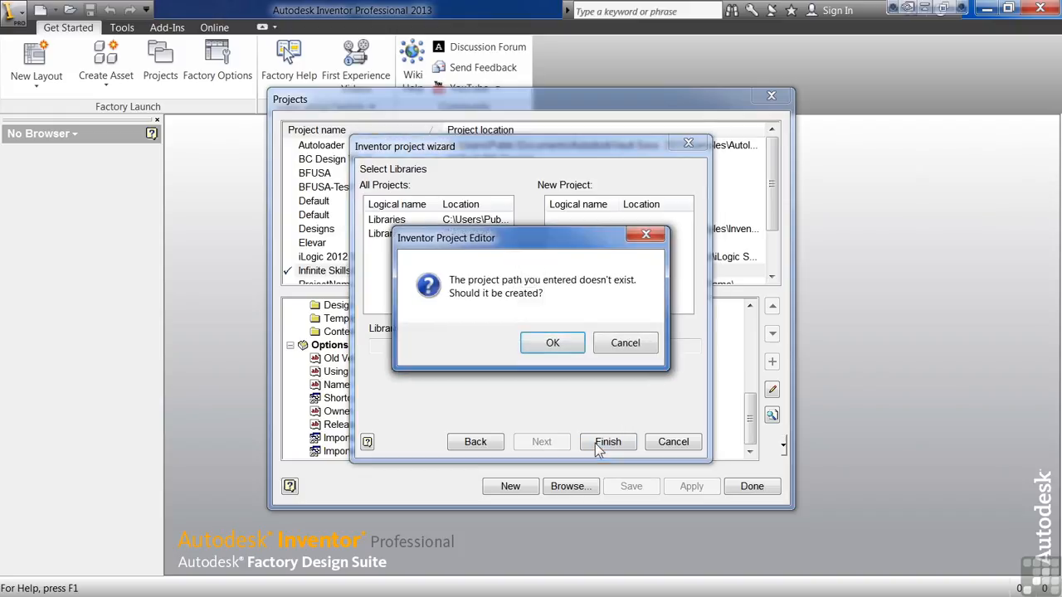
left_click(552, 350)
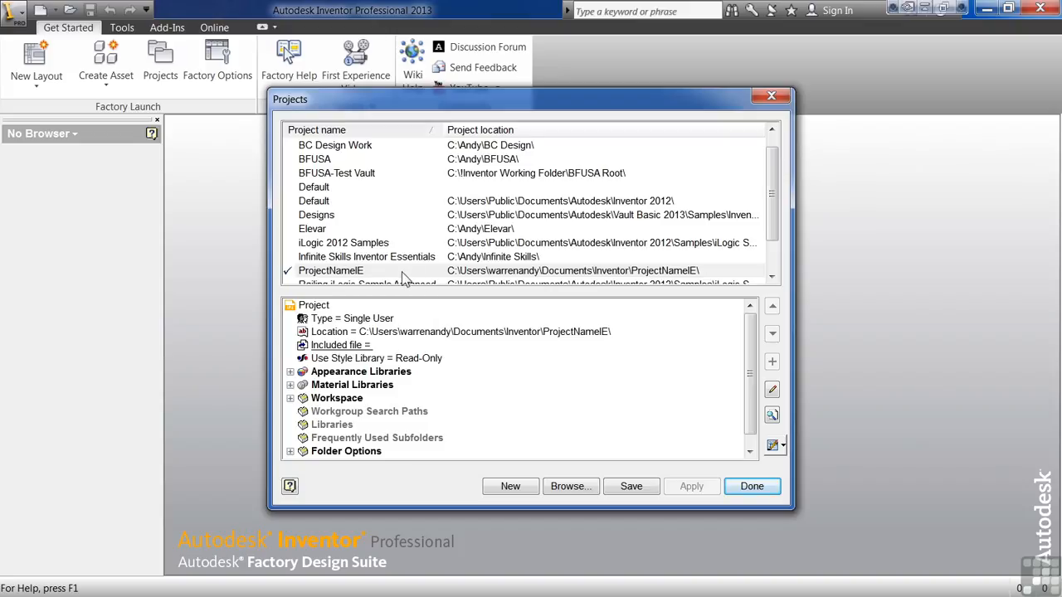
Step: Make Infinite Skills Inventor Essentials the active project and delete the ProjectNameIE project
double_click(386, 261)
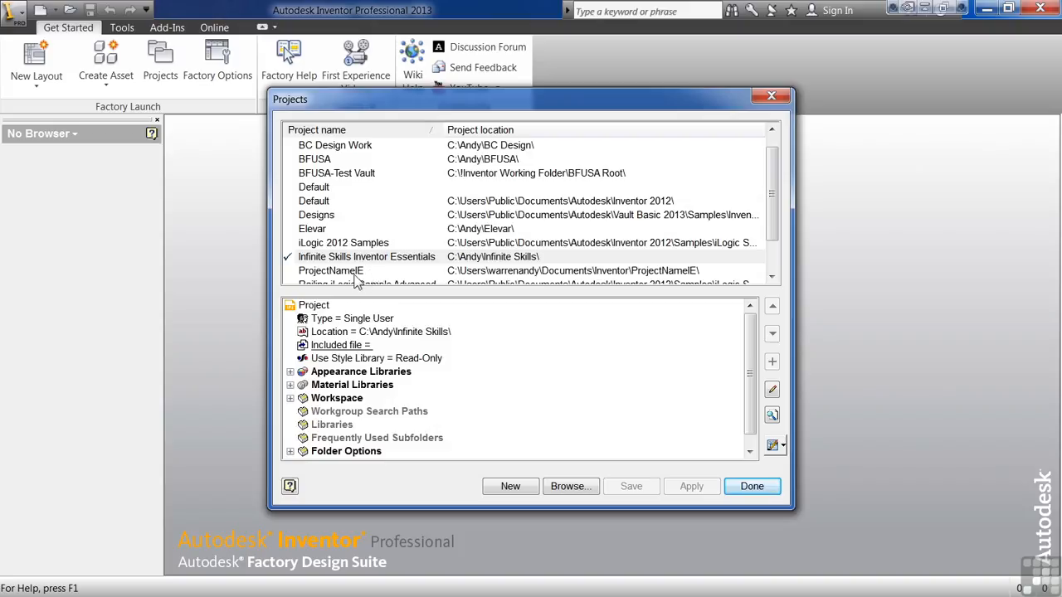
right_click(352, 278)
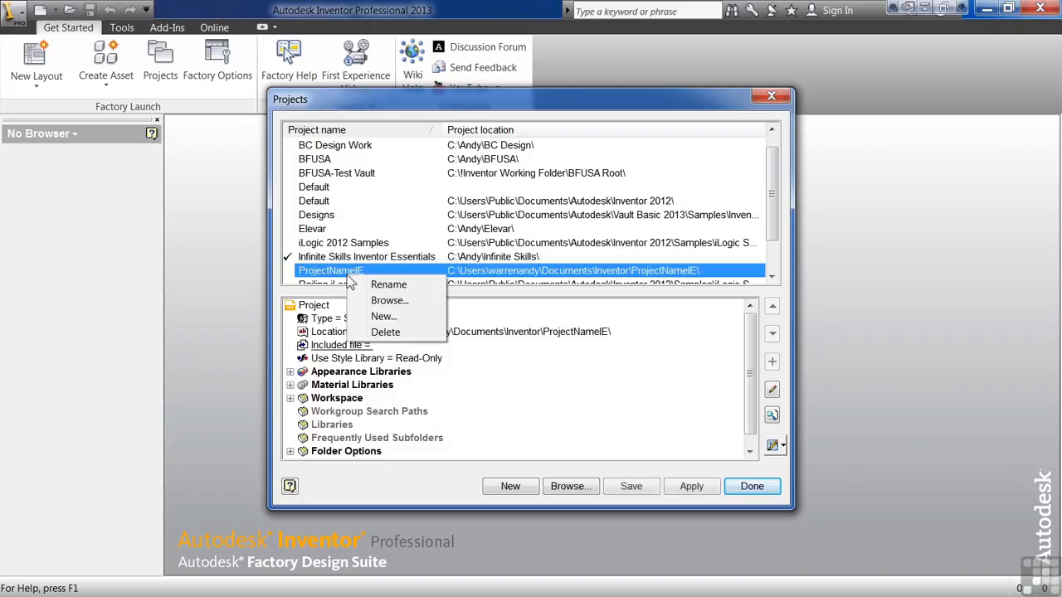
left_click(385, 333)
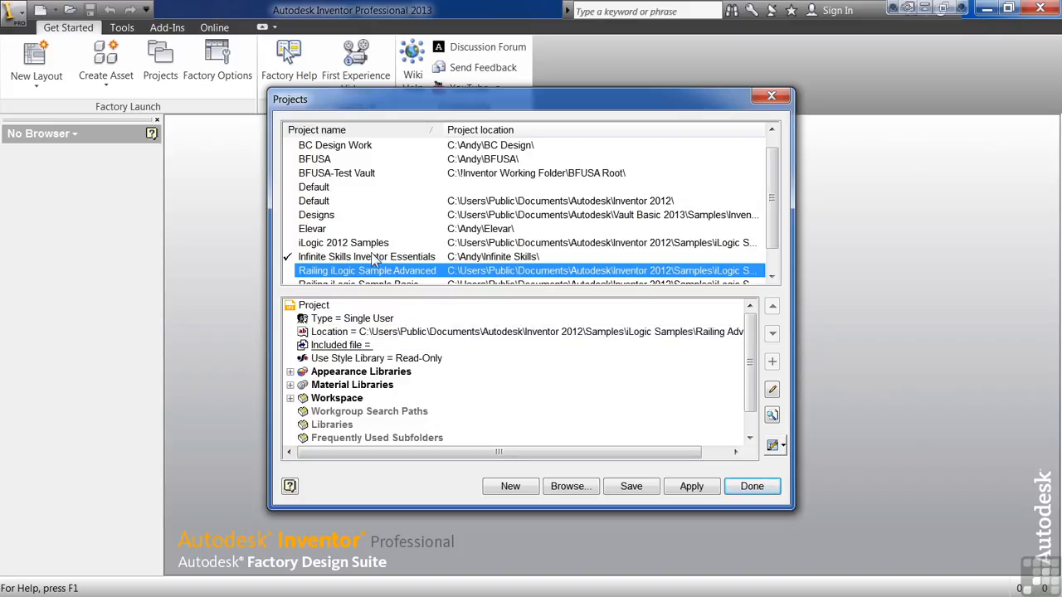
Step: Make Designs the active project and open Pad Lock.iam from the Assemblies folder inside Padlock
double_click(355, 219)
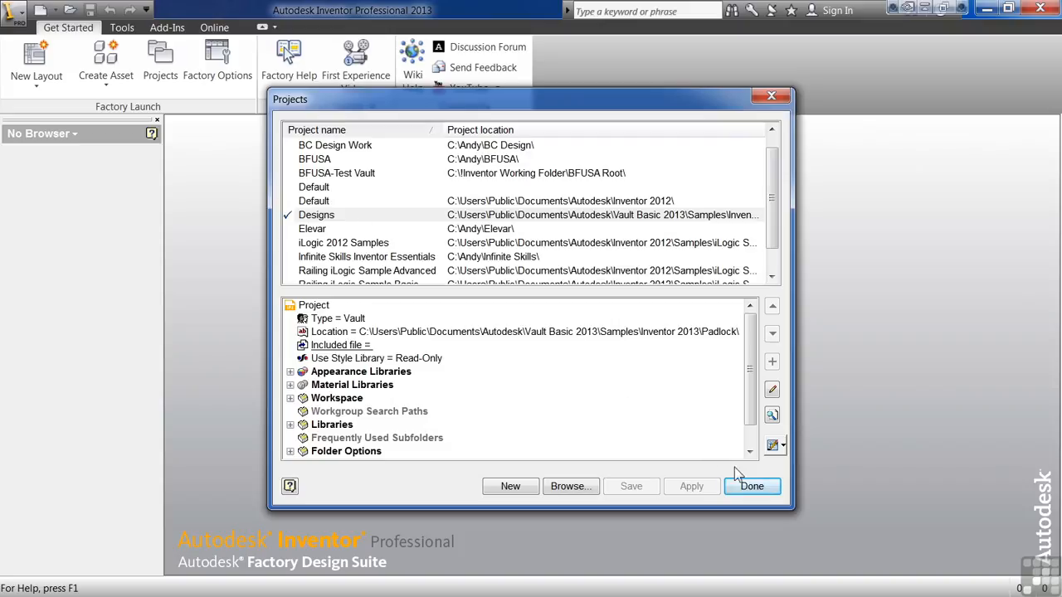
left_click(748, 488)
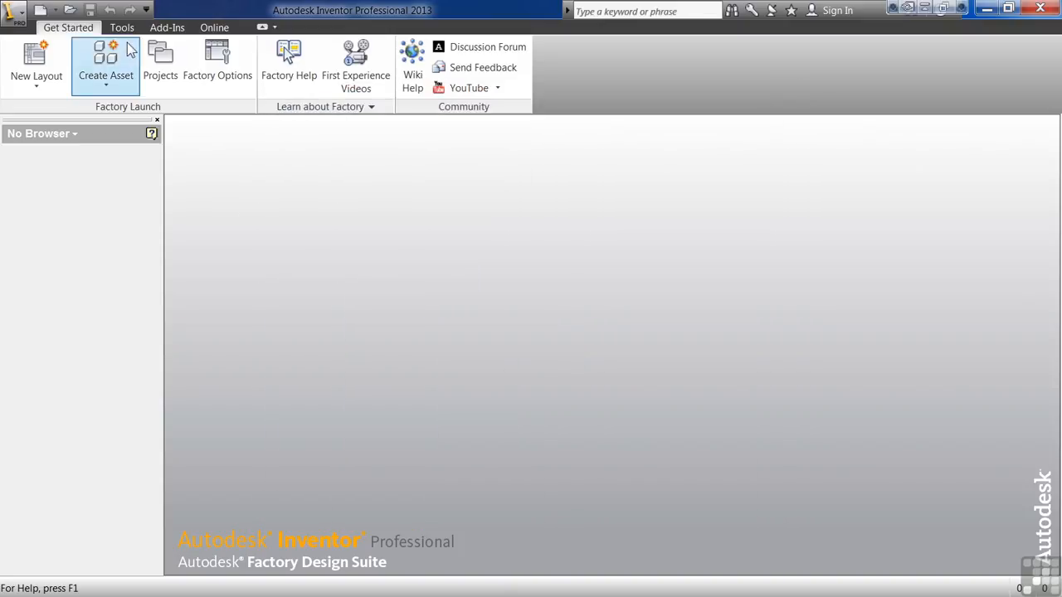
left_click(70, 9)
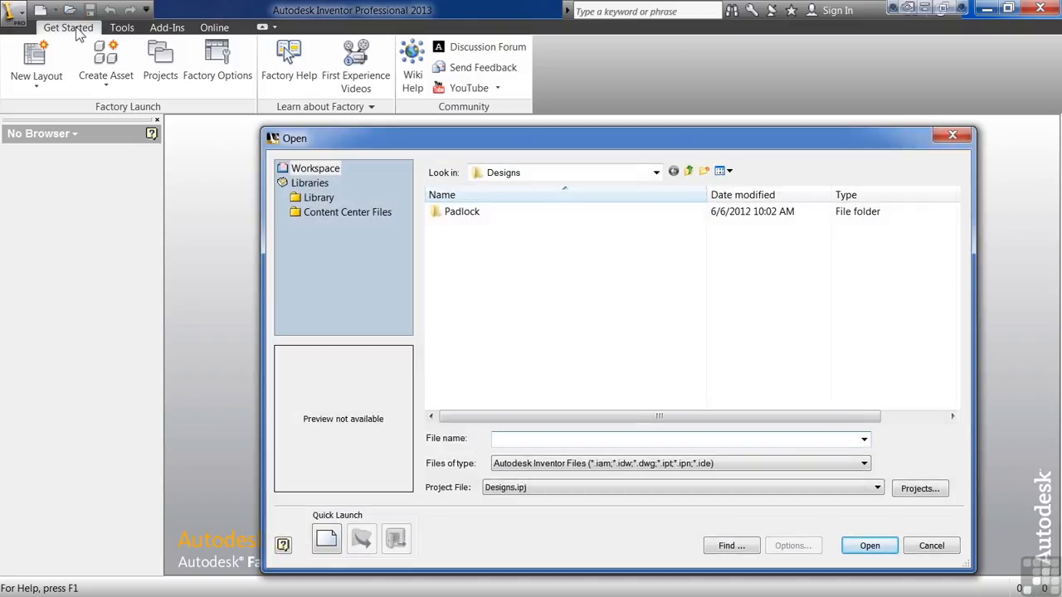
double_click(470, 212)
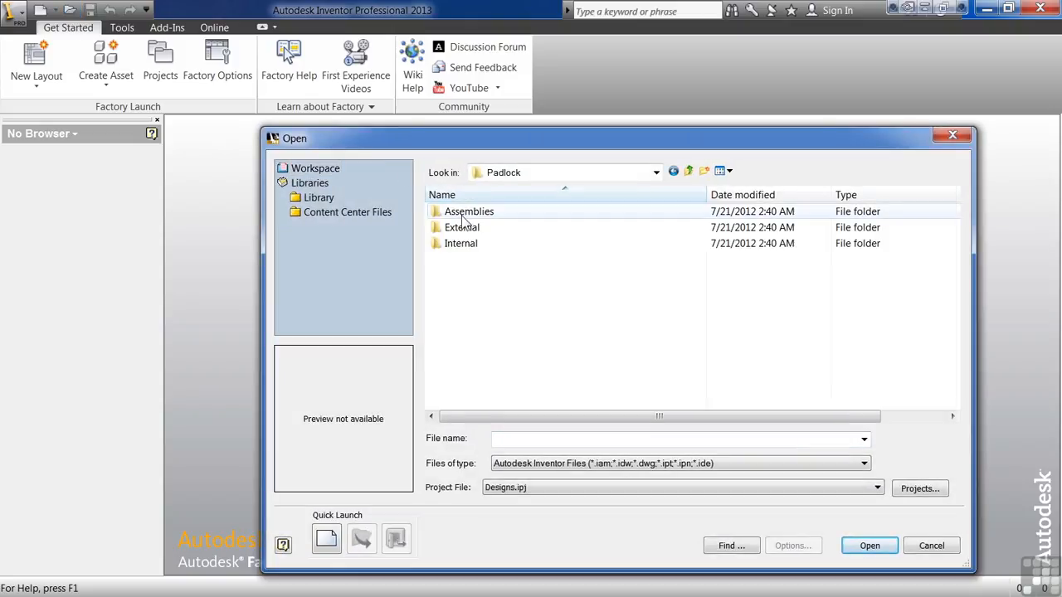
double_click(464, 213)
double_click(469, 308)
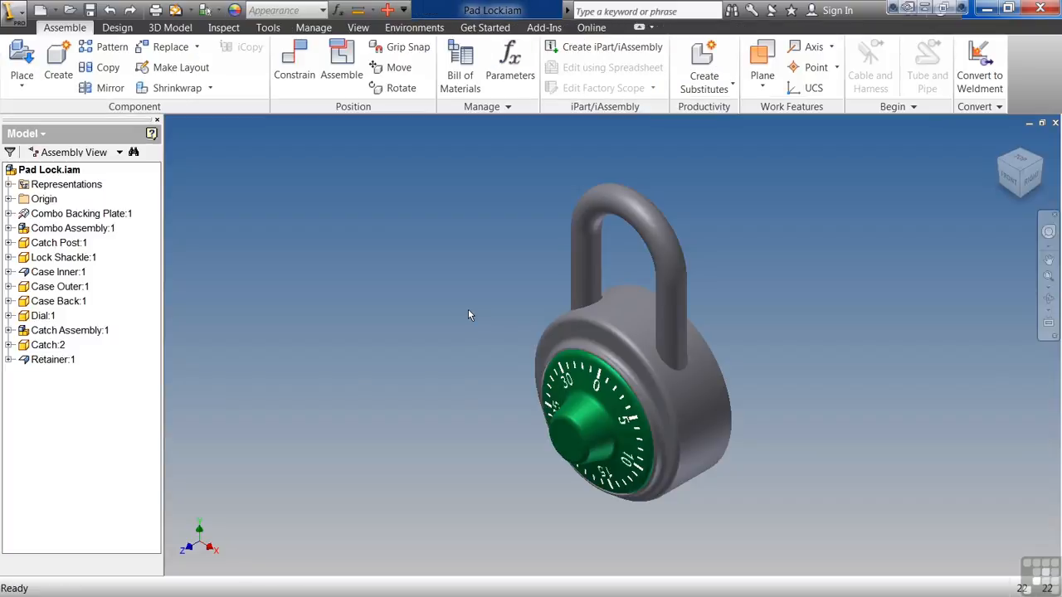
Step: Set up Pack and Go to C:\Test\Padlock\ with folder hierarchy kept and linked files included, and add all referenced and referencing files
left_click(22, 14)
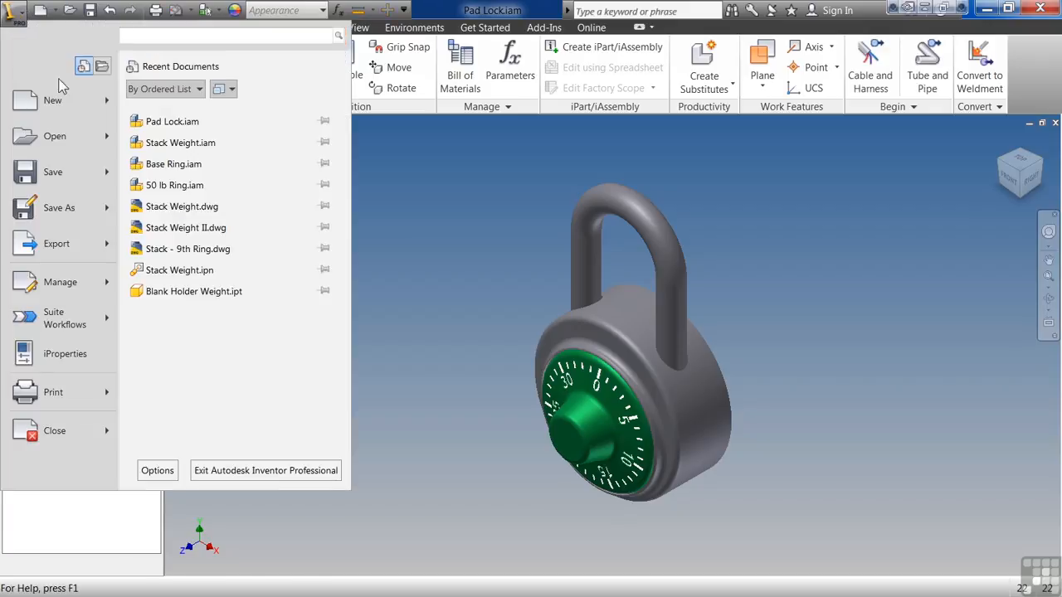
mouse_move(116, 220)
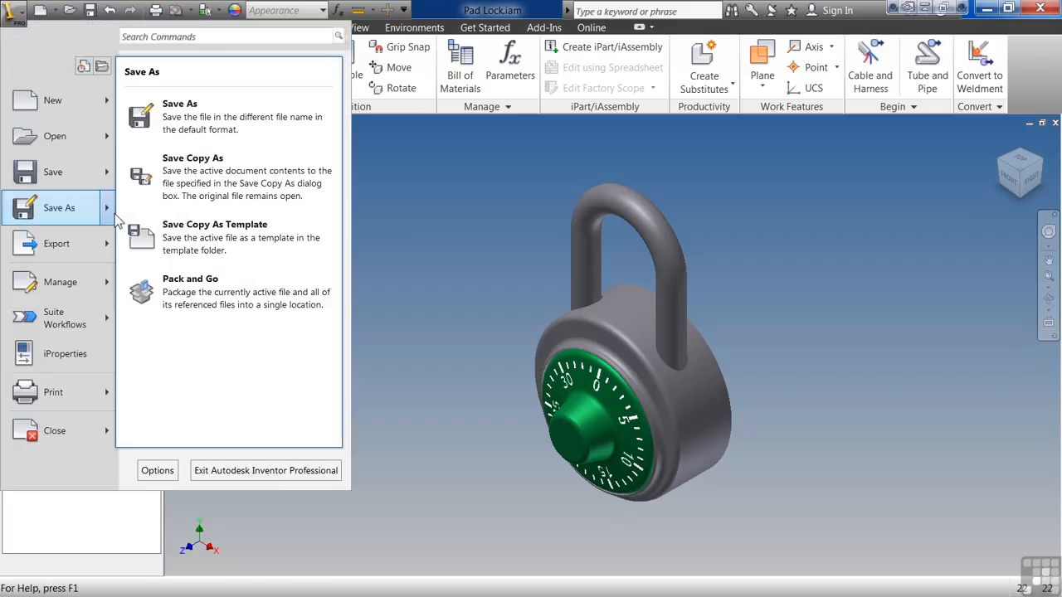
left_click(189, 297)
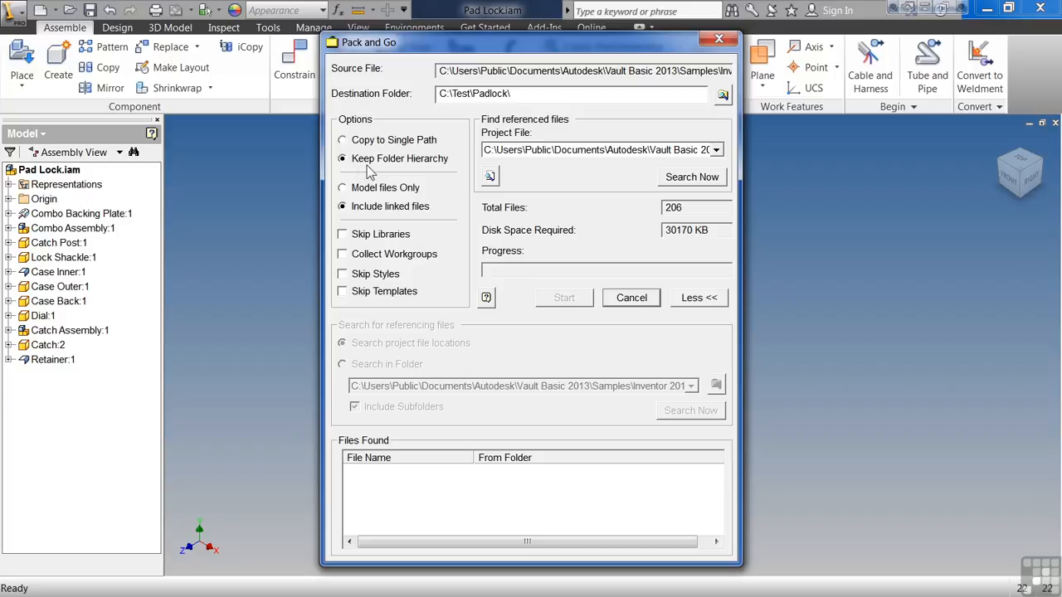
left_click(676, 181)
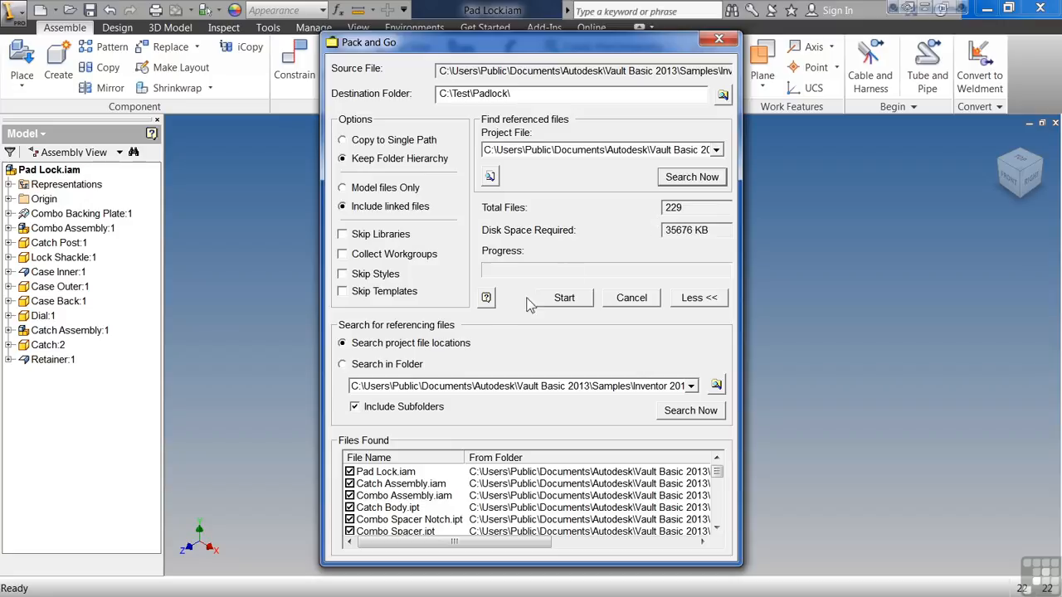
left_click(685, 412)
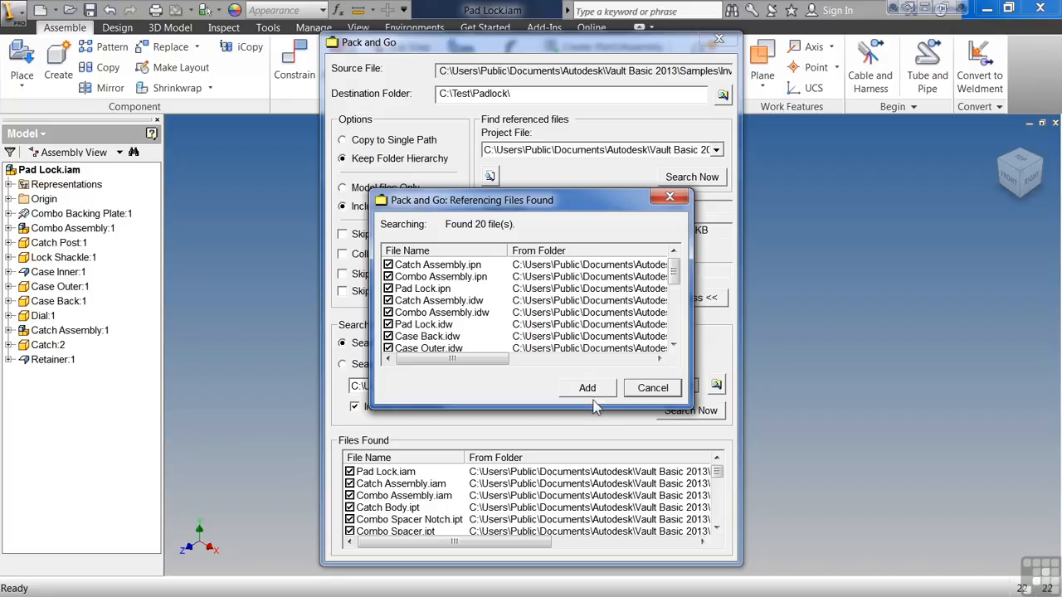
left_click(587, 389)
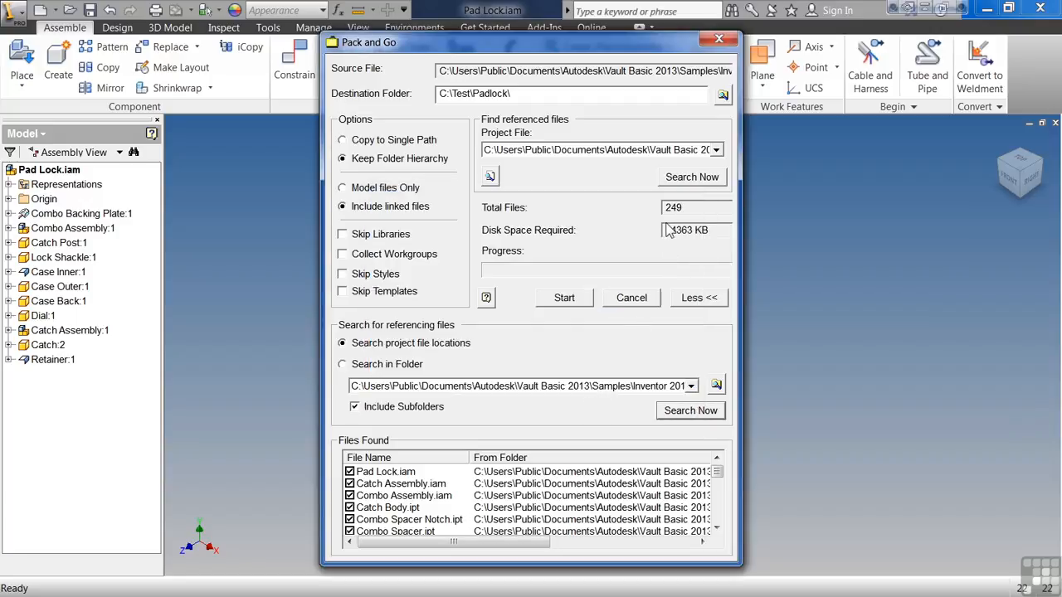
Step: Run the Pack and Go, creating the missing destination folder C:\Test\Padlock\, and close the dialog when done
left_click(521, 95)
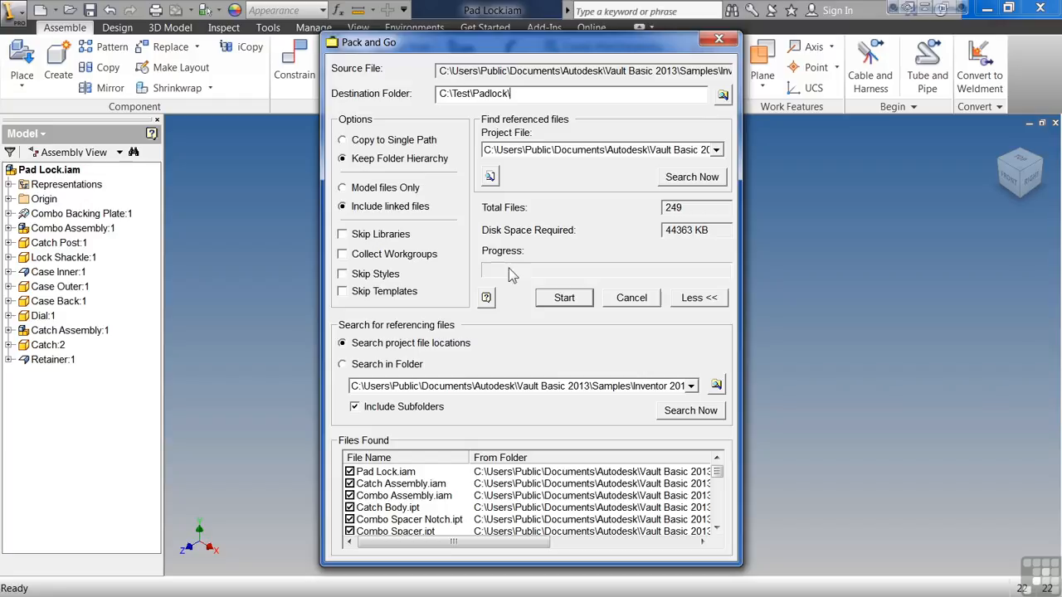
left_click(564, 299)
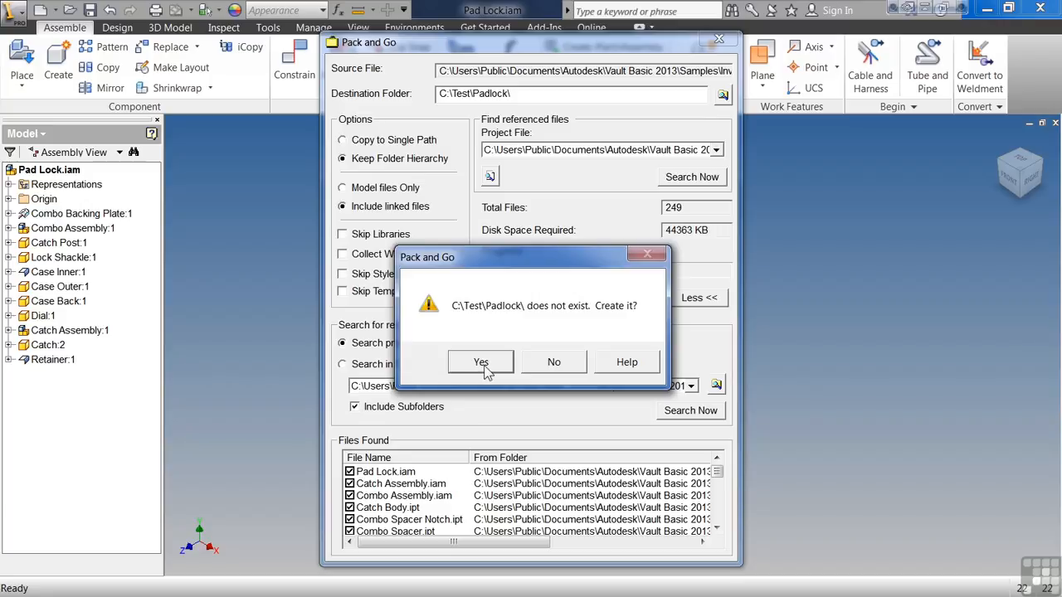
left_click(483, 365)
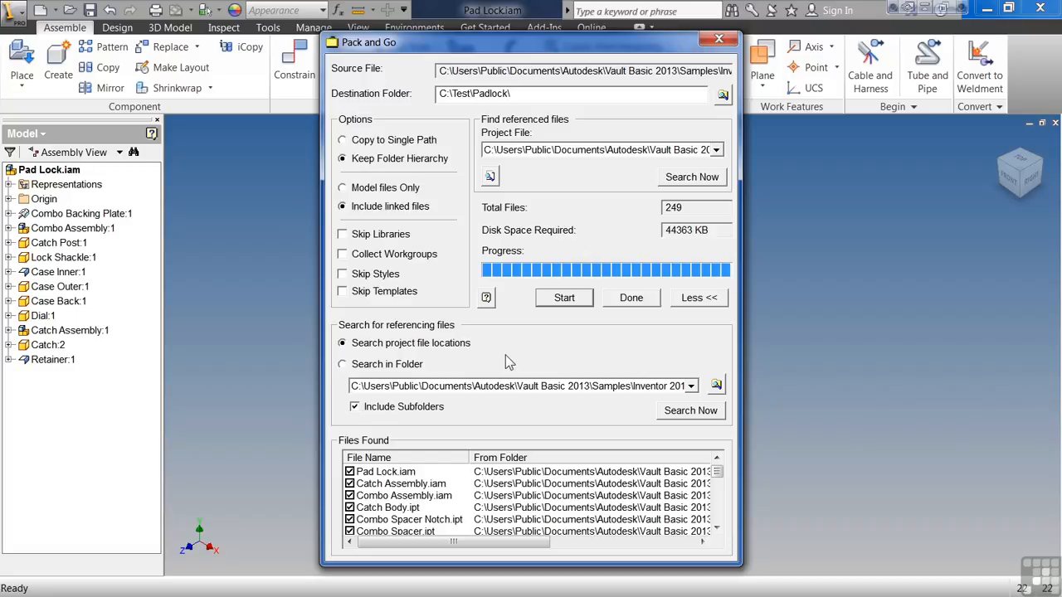
left_click(640, 300)
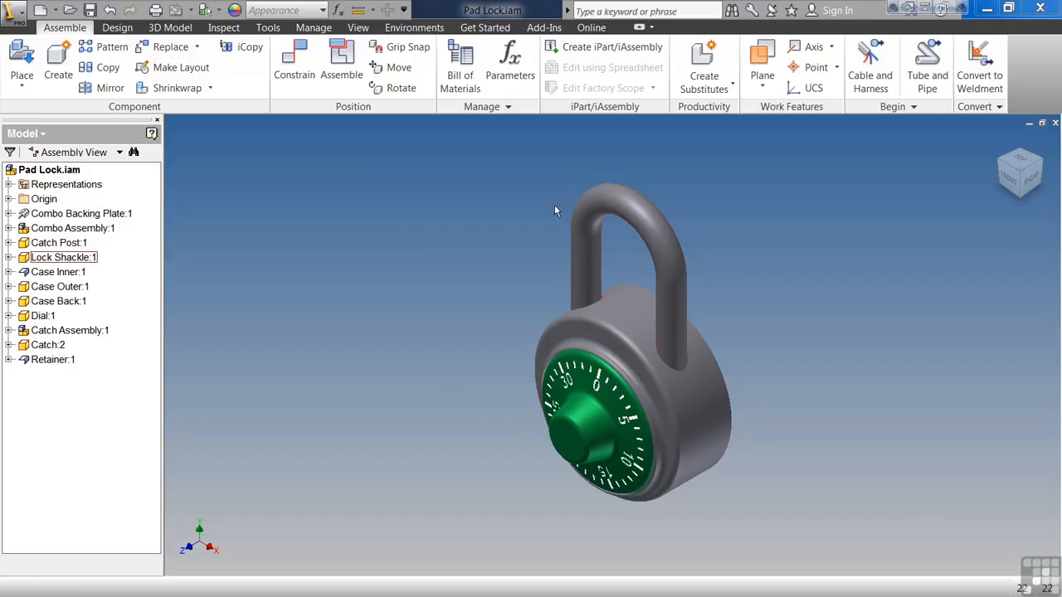
Step: Try to make the Default project in the Inventor 2012 folder active while Pad Lock.iam is open
left_click(488, 30)
left_click(435, 63)
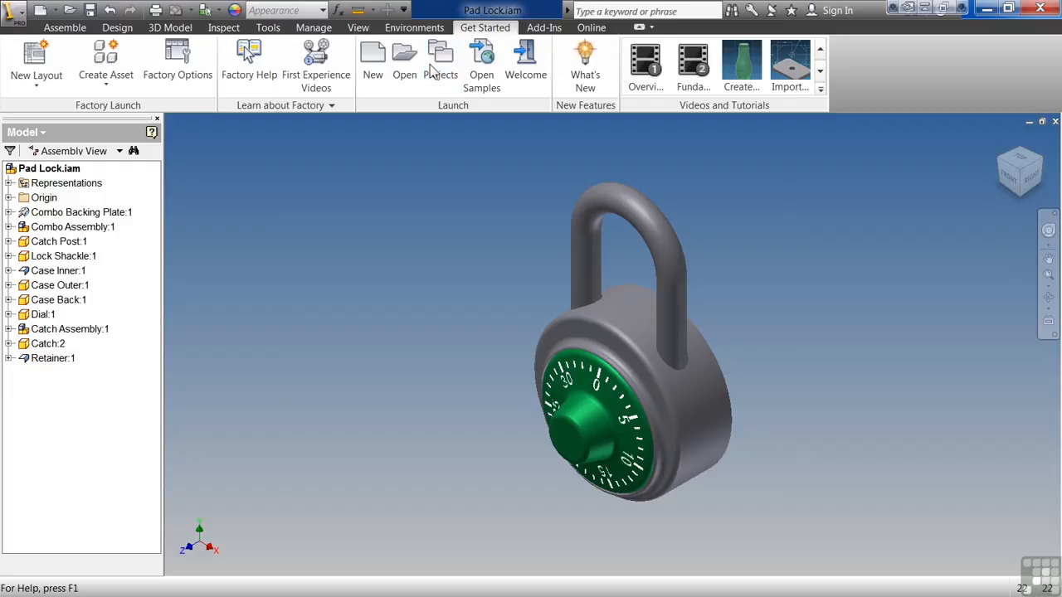
double_click(330, 215)
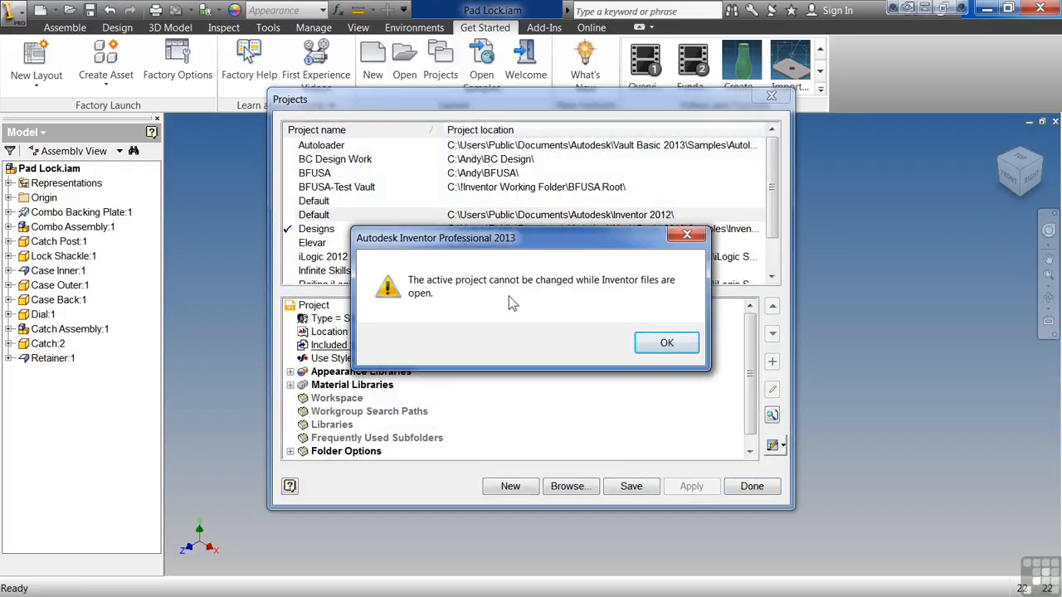
left_click(667, 343)
left_click(751, 486)
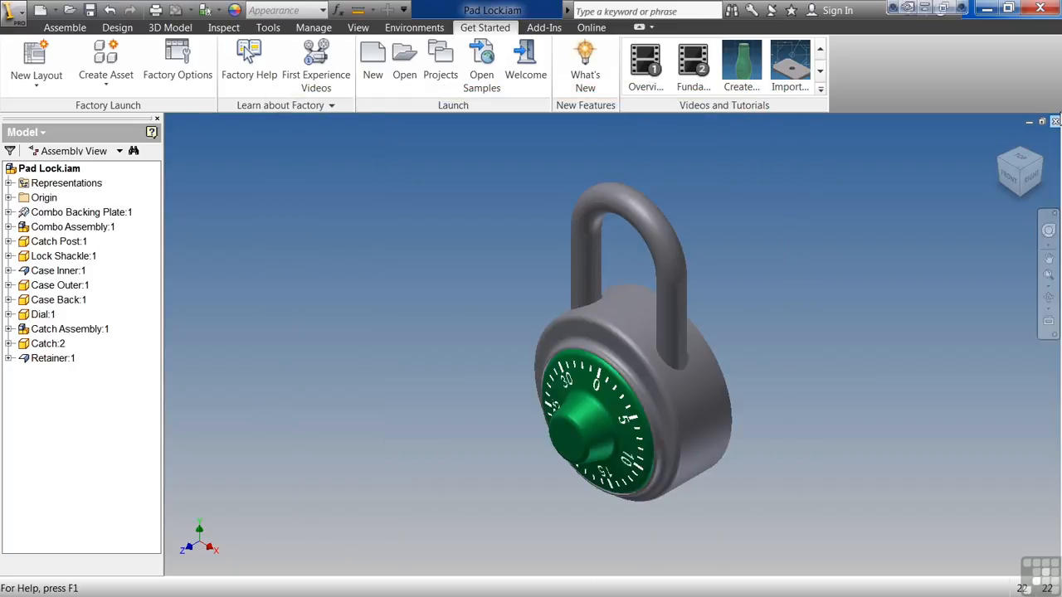
Step: Close Pad Lock.iam and make Infinite Skills Inventor Essentials the active project
left_click(1055, 122)
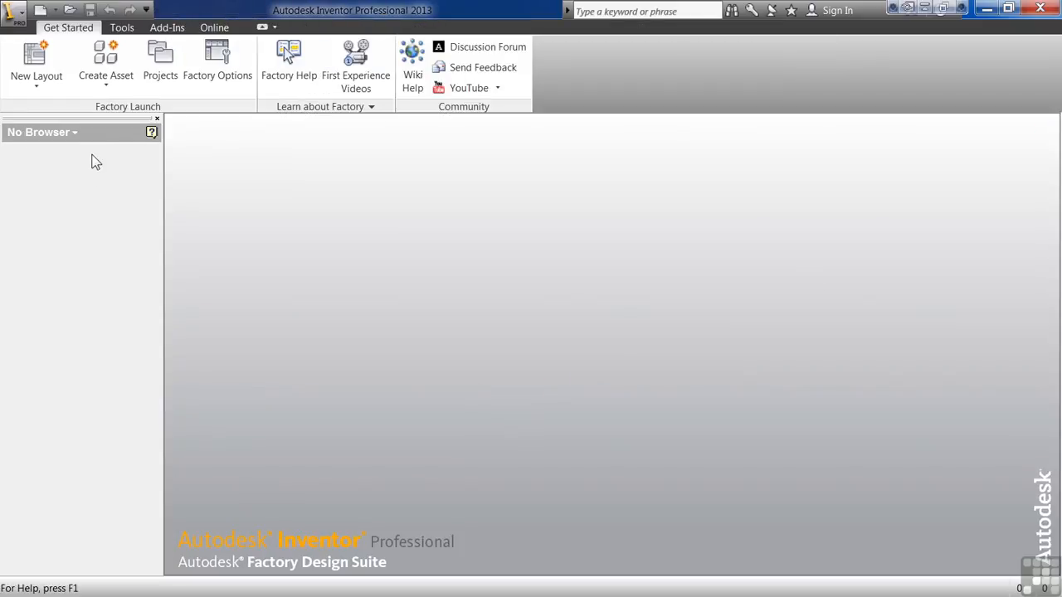
left_click(158, 66)
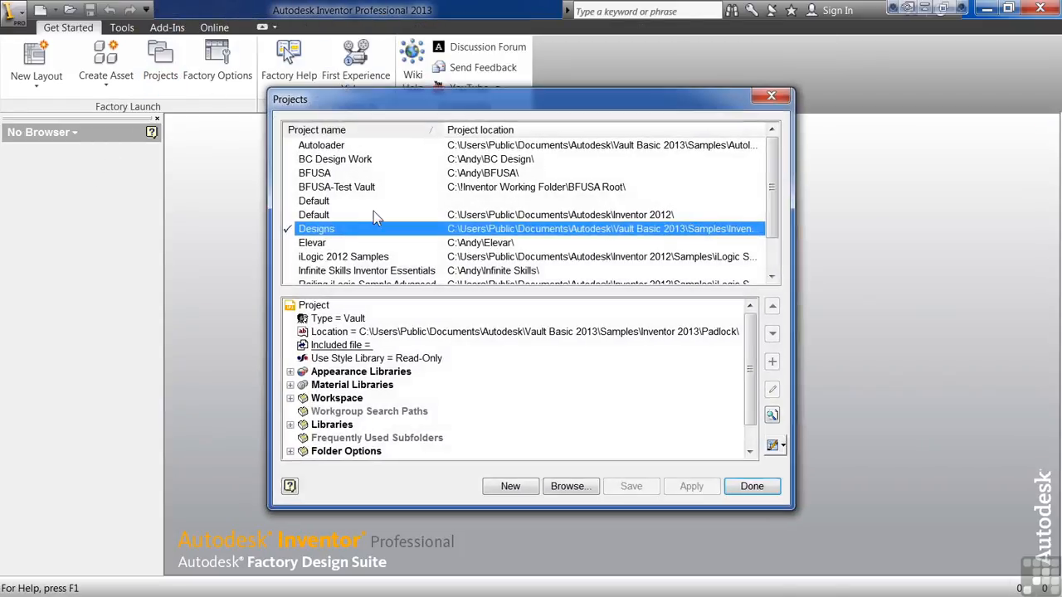
double_click(362, 273)
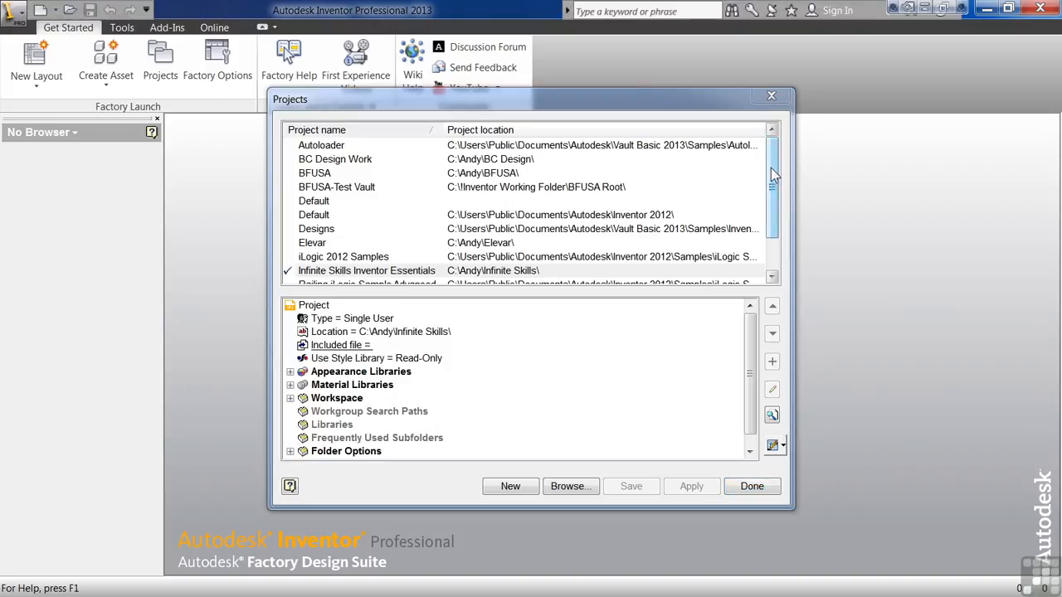
Step: Browse to the Infinite Skills folder and open the project file Infinite Skills Inventor Essentials.ipj
left_click_drag(772, 174, 778, 222)
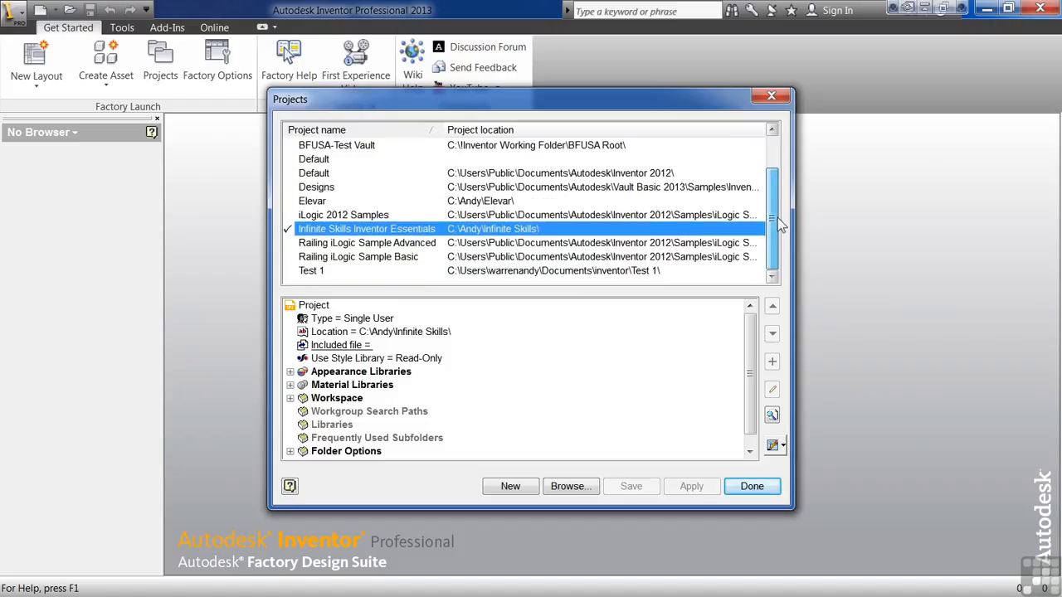
left_click(581, 489)
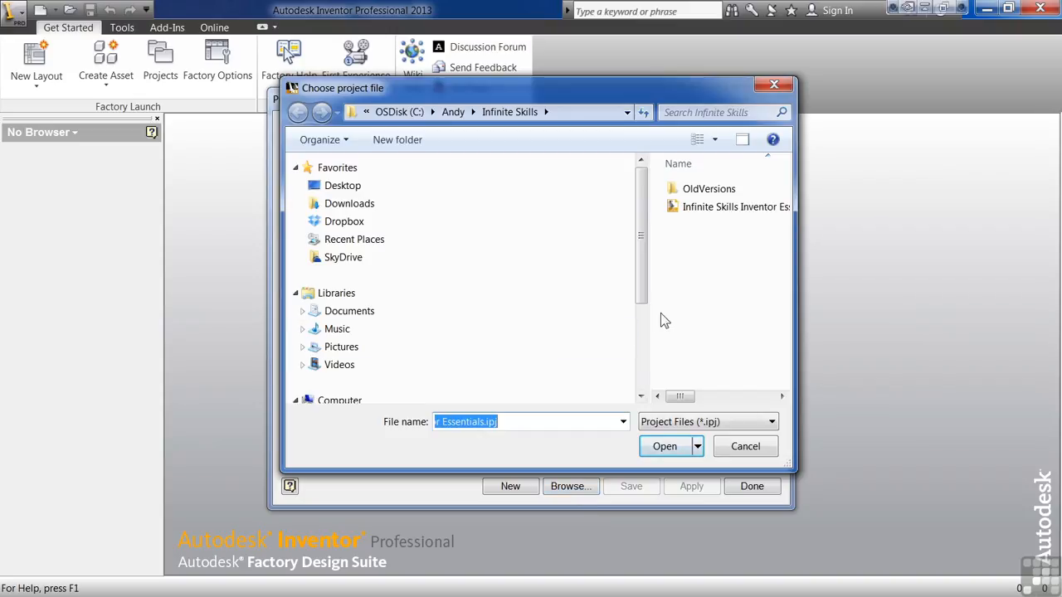
left_click_drag(651, 323, 474, 331)
left_click_drag(650, 335, 471, 332)
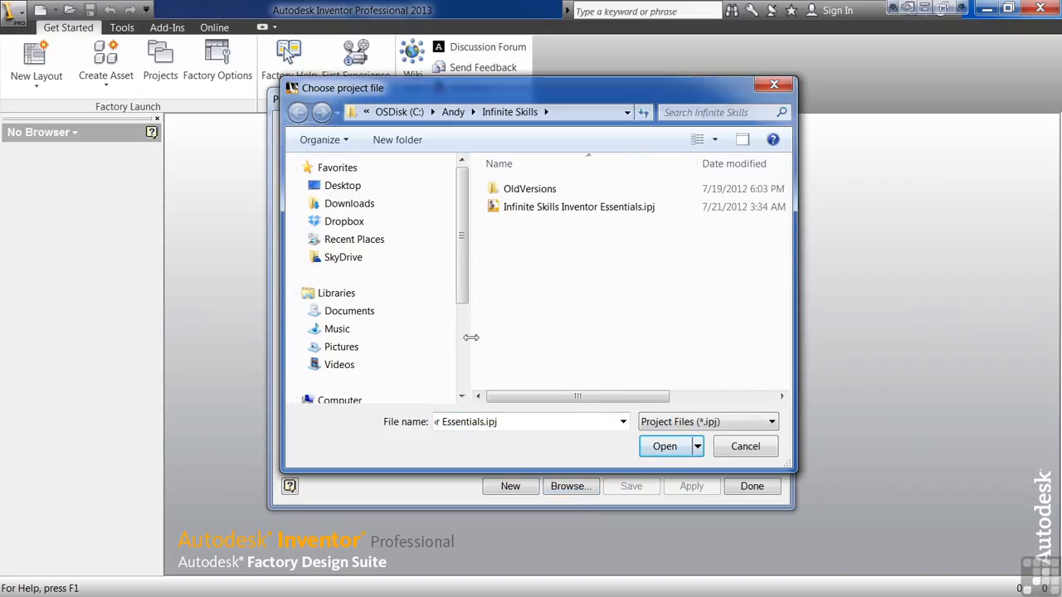
left_click(541, 211)
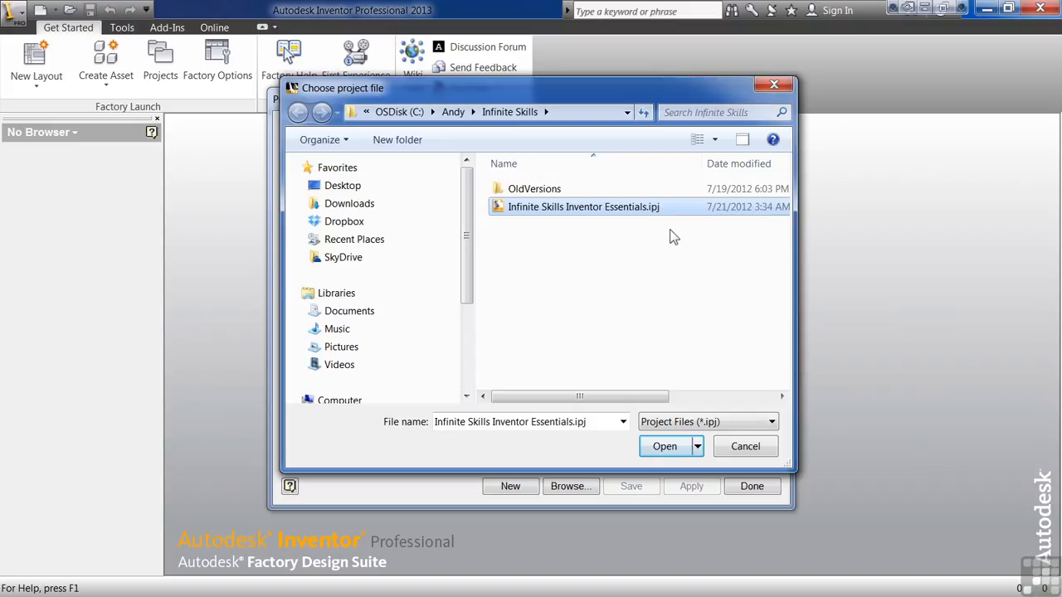
left_click(664, 448)
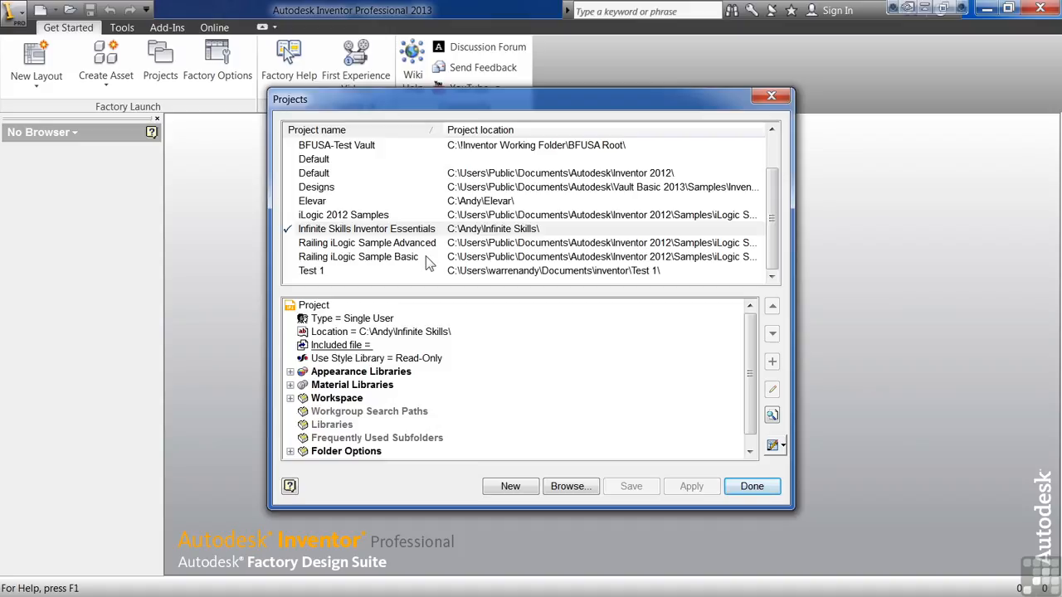
Step: Start a new single-user project in the project wizard and name it Library
left_click(510, 486)
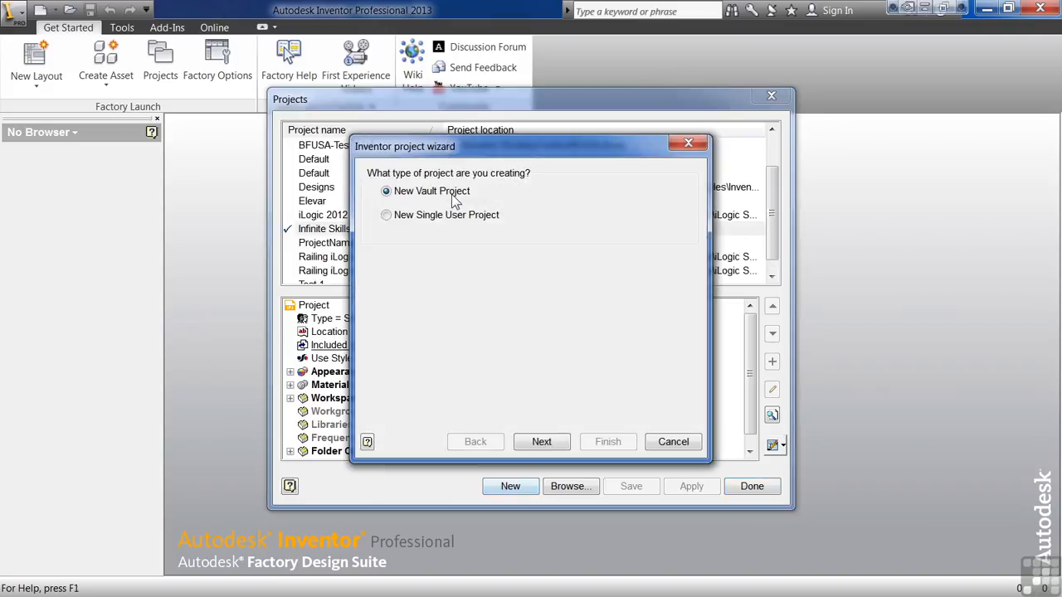
left_click_drag(456, 152, 674, 125)
left_click(765, 417)
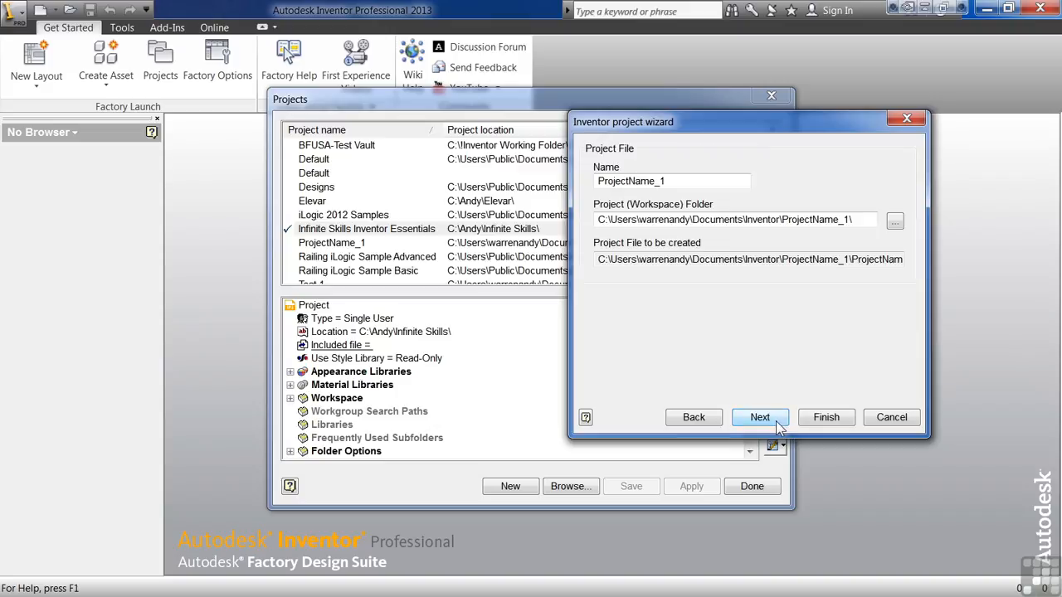
double_click(686, 180)
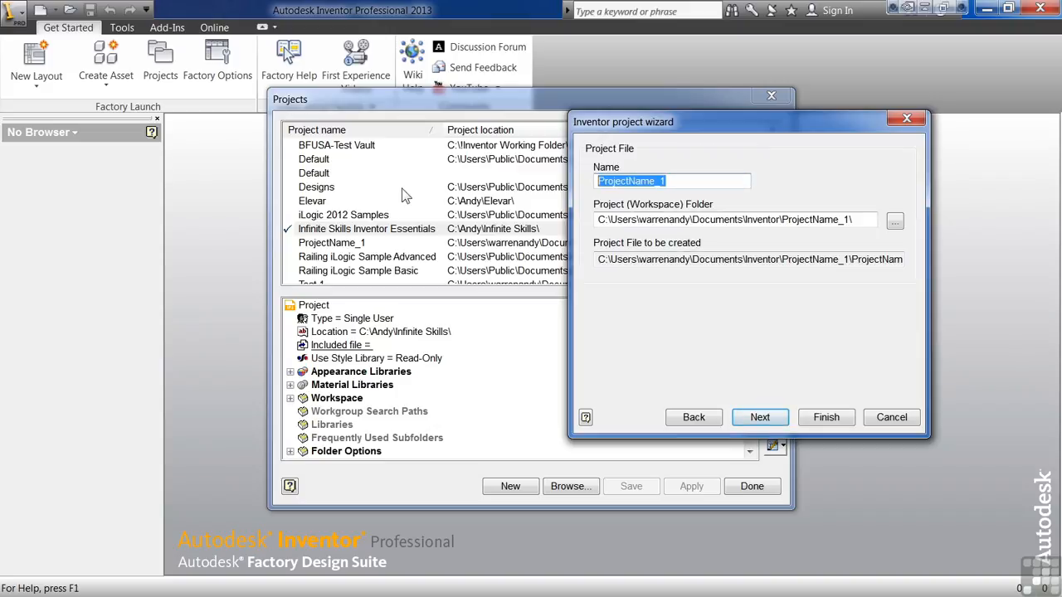
type("Lib")
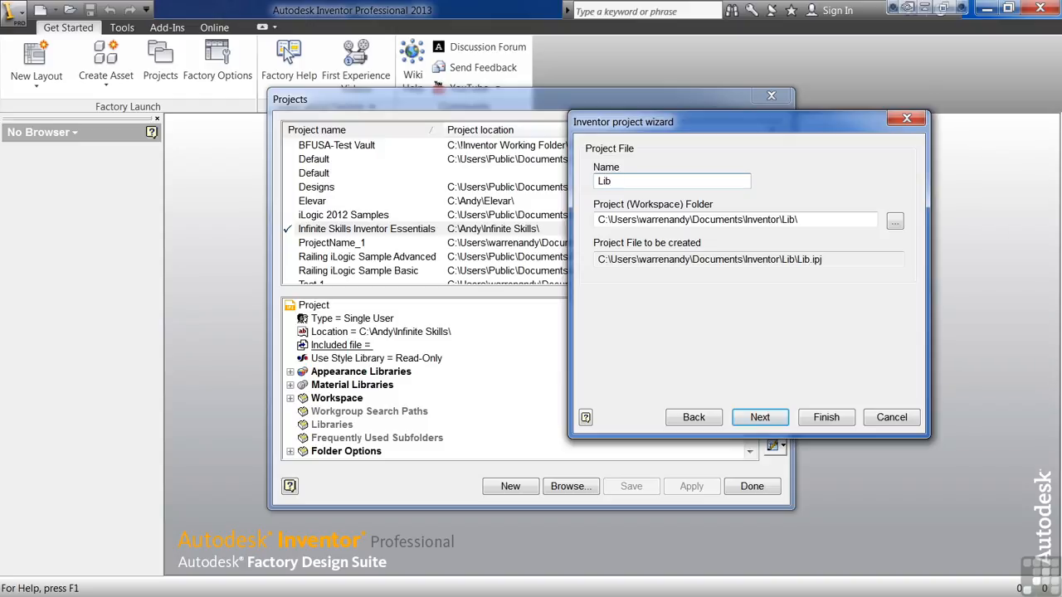
type("rary")
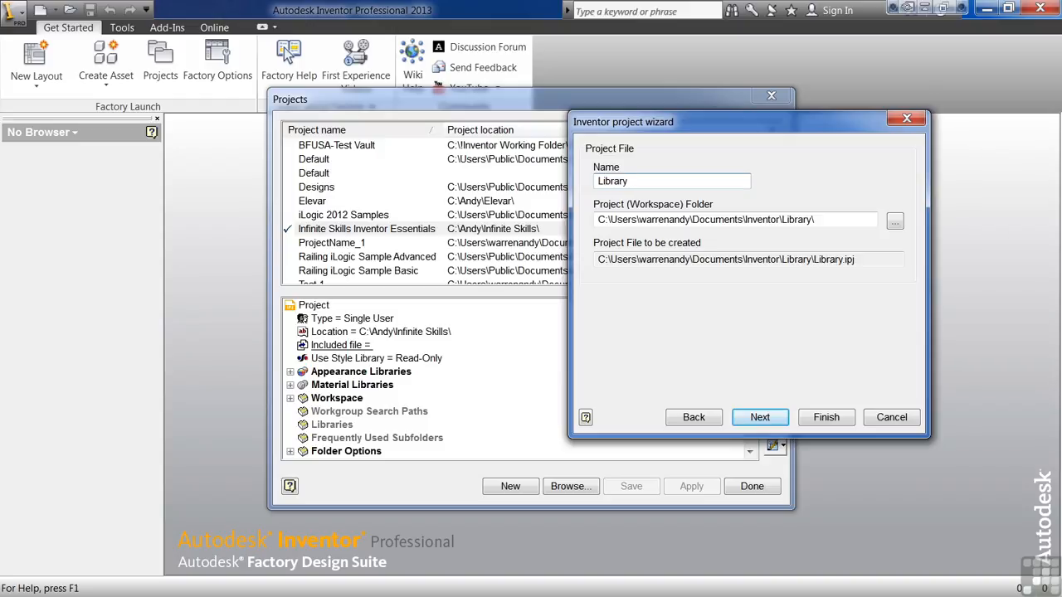
Step: Create a Lib folder inside the Infinite Skills folder, use it as the project's workspace folder, and finish creating the project
left_click(896, 223)
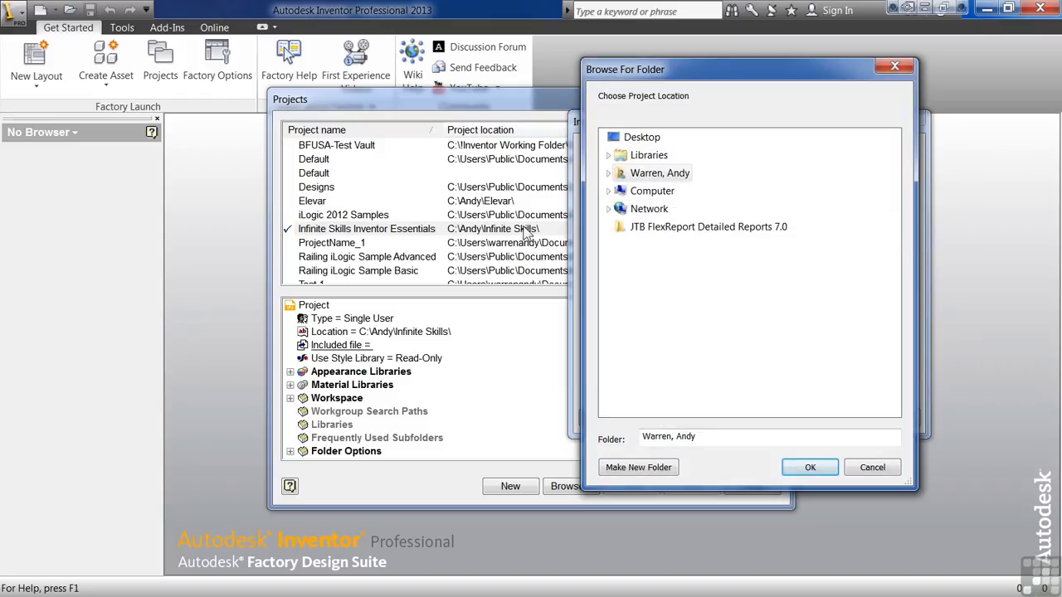
left_click(608, 191)
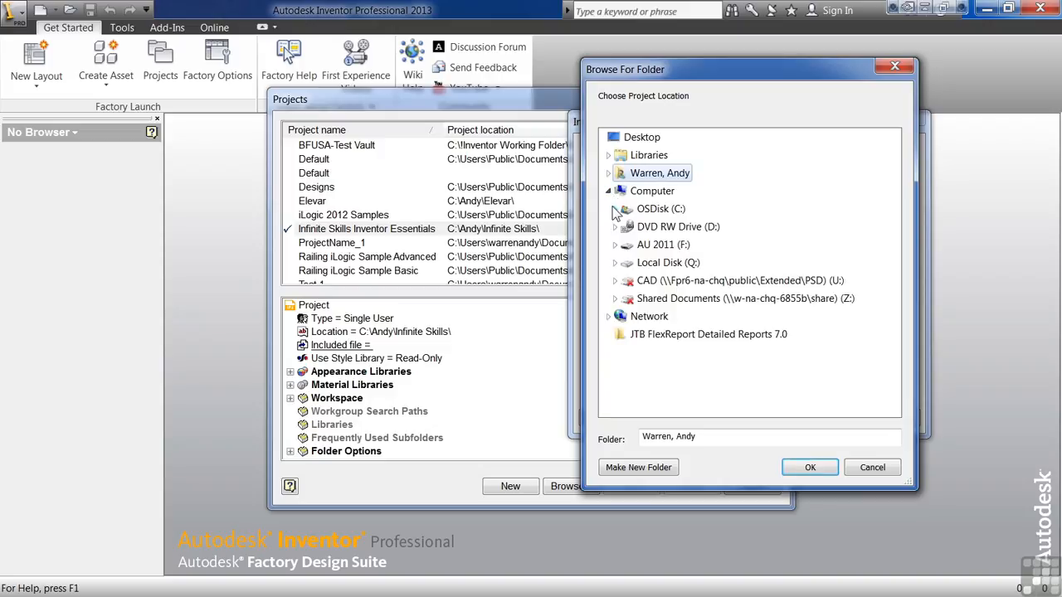
left_click(615, 209)
left_click(622, 191)
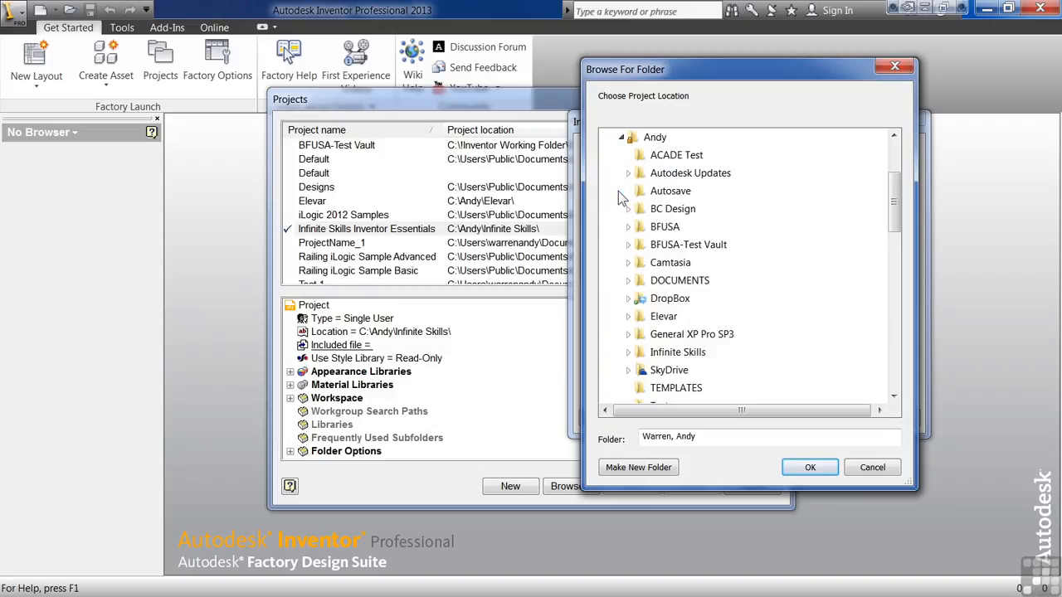
left_click(628, 352)
left_click(664, 353)
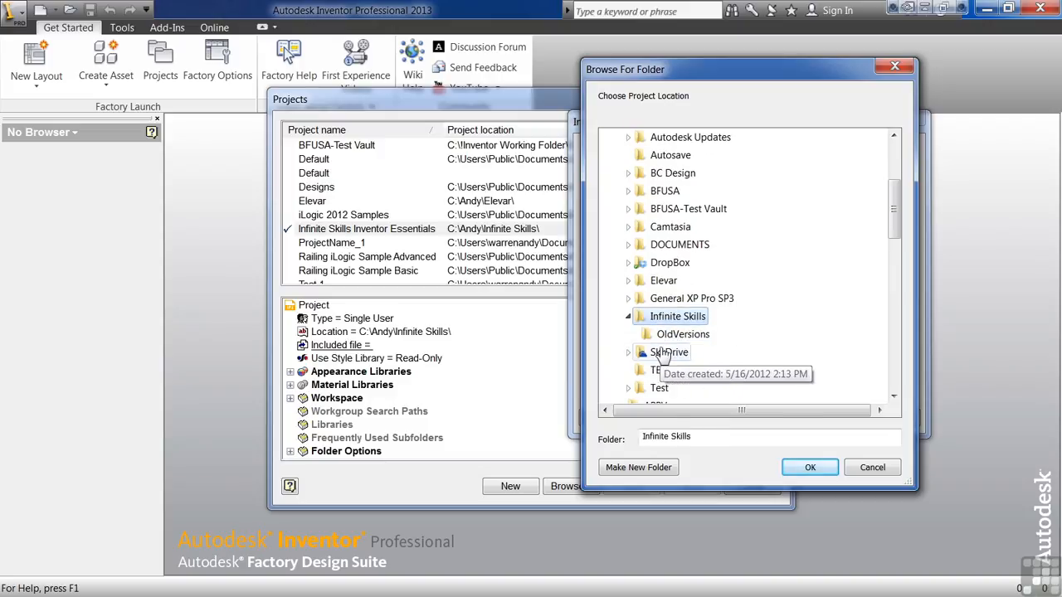
left_click(662, 468)
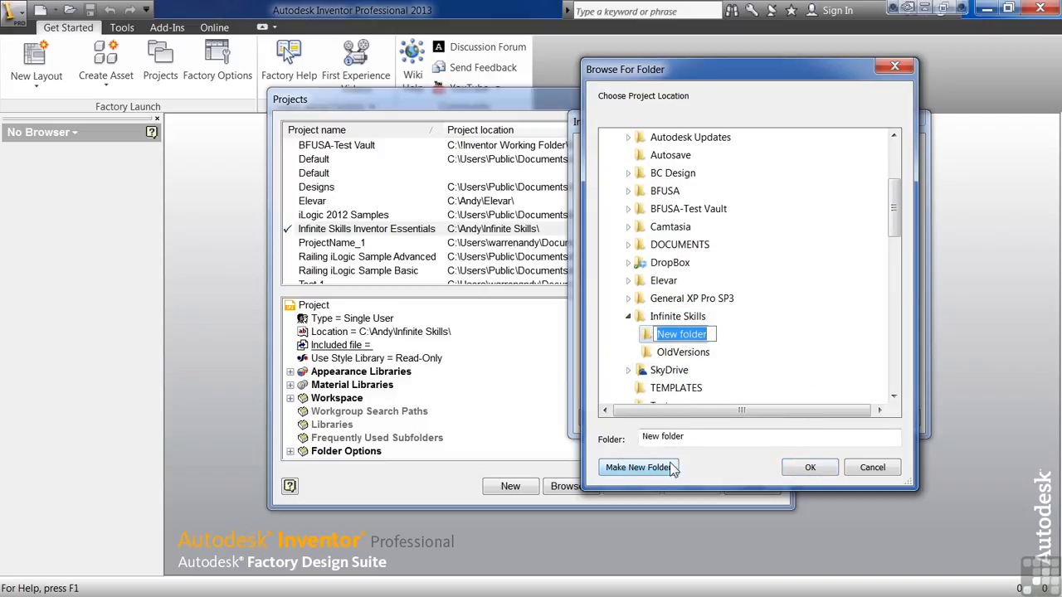
type("Li")
key("Return")
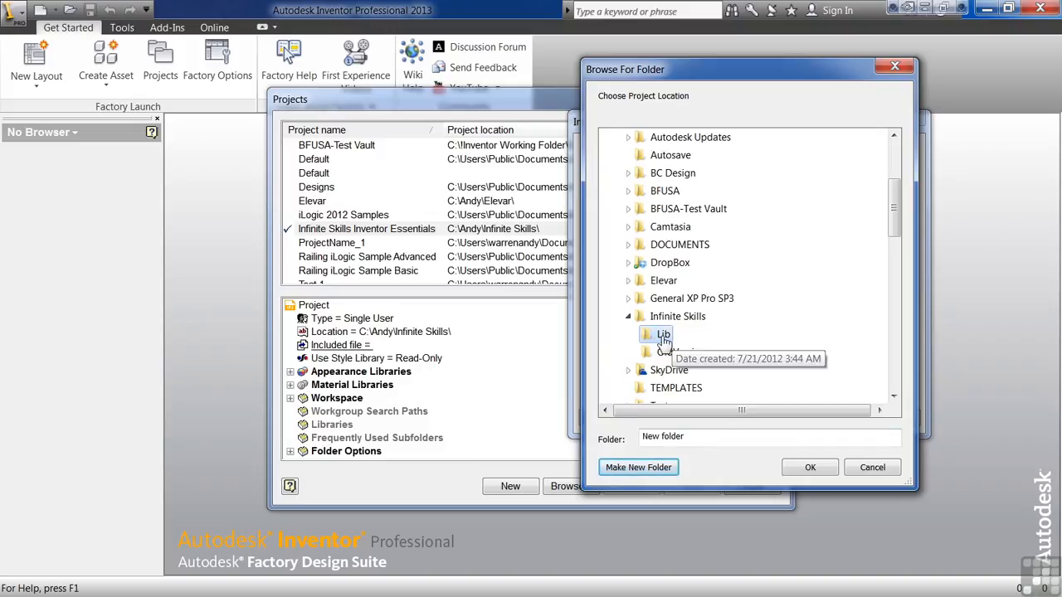
left_click(813, 467)
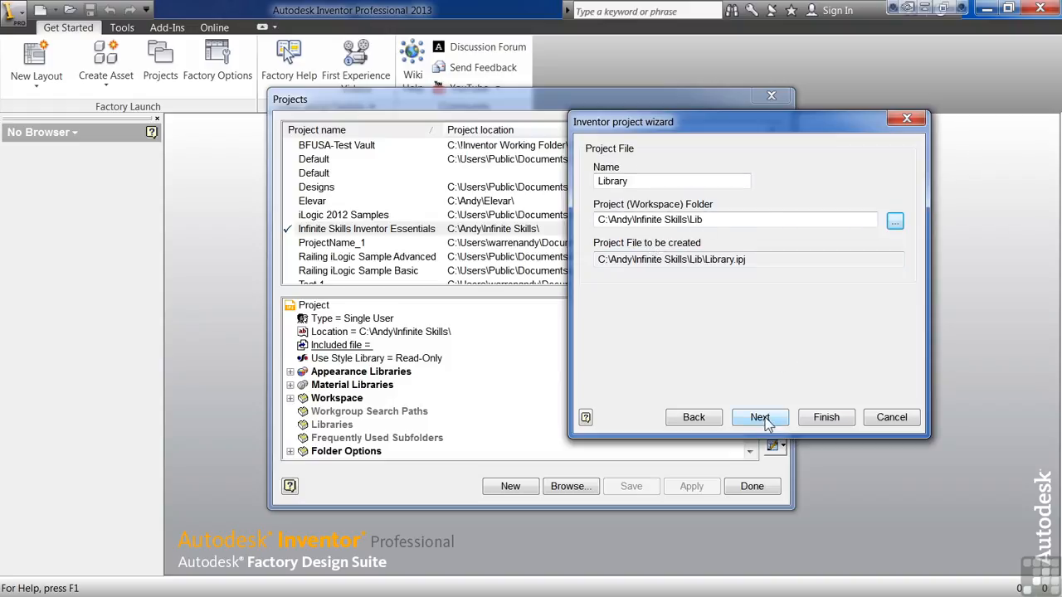
left_click(822, 418)
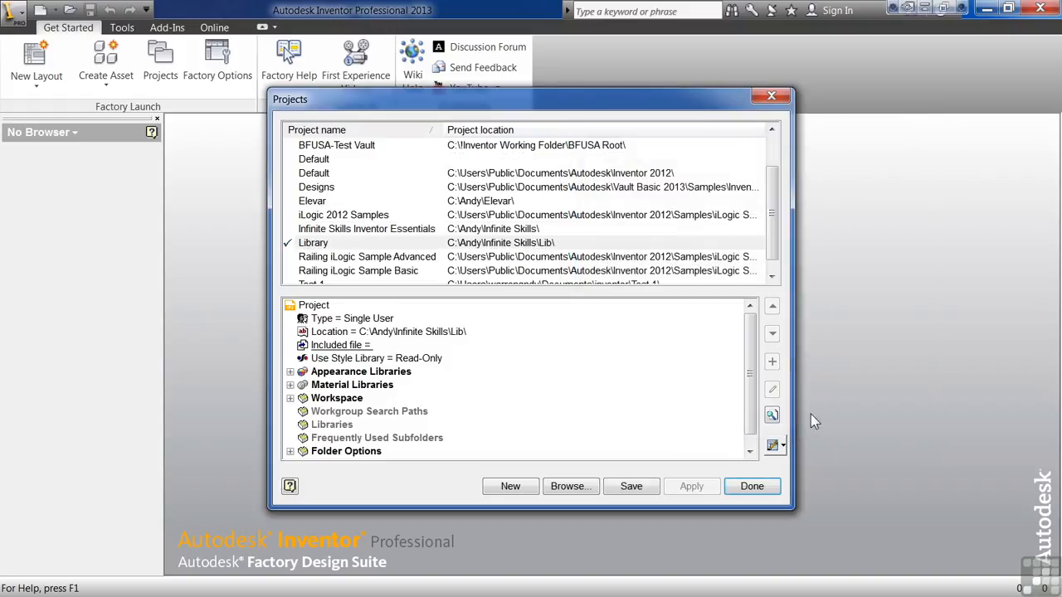
Step: Make Infinite Skills Inventor Essentials the active project and add a new entry to its Libraries paths
double_click(385, 228)
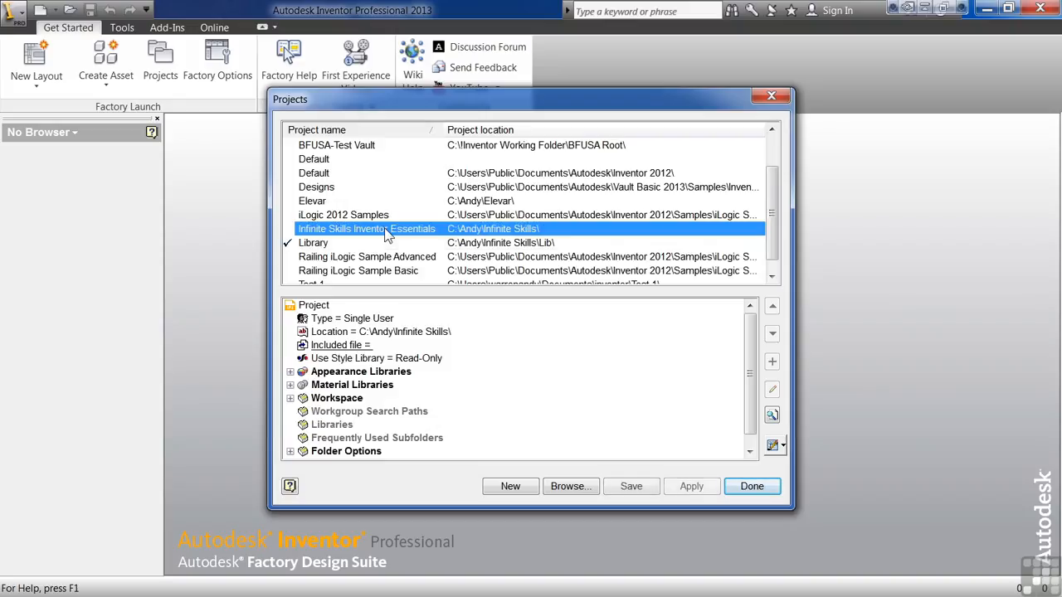
left_click(340, 425)
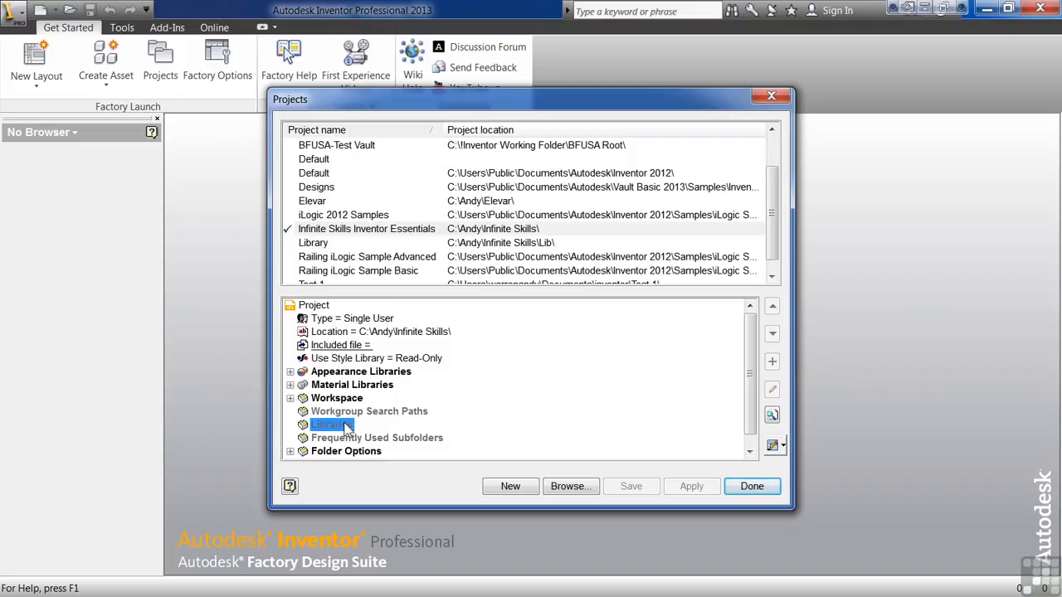
left_click(771, 361)
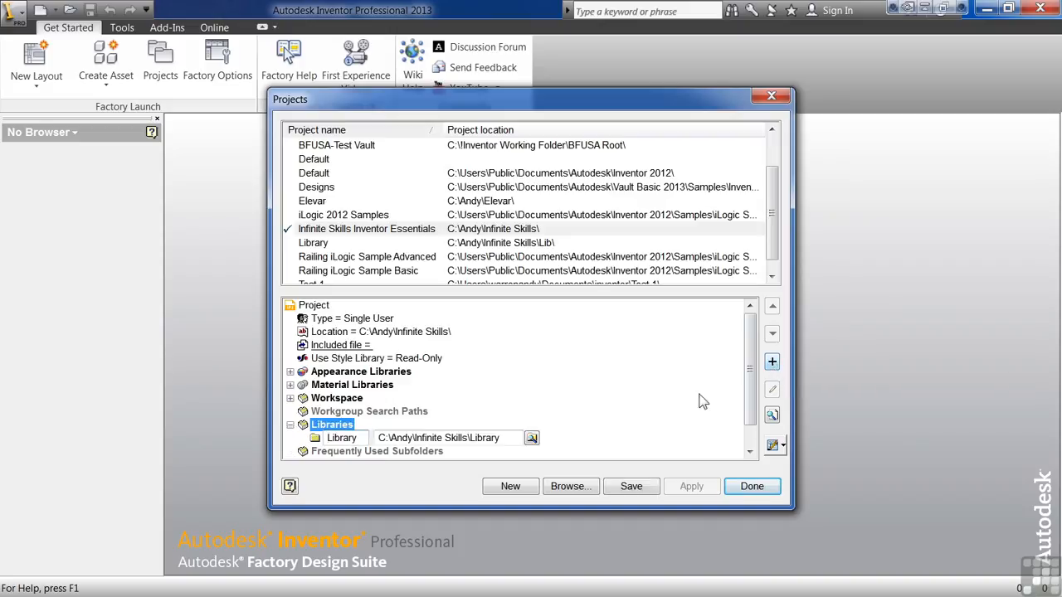
Step: Point the new library path to the Lib folder inside Infinite Skills and save the project
left_click(531, 437)
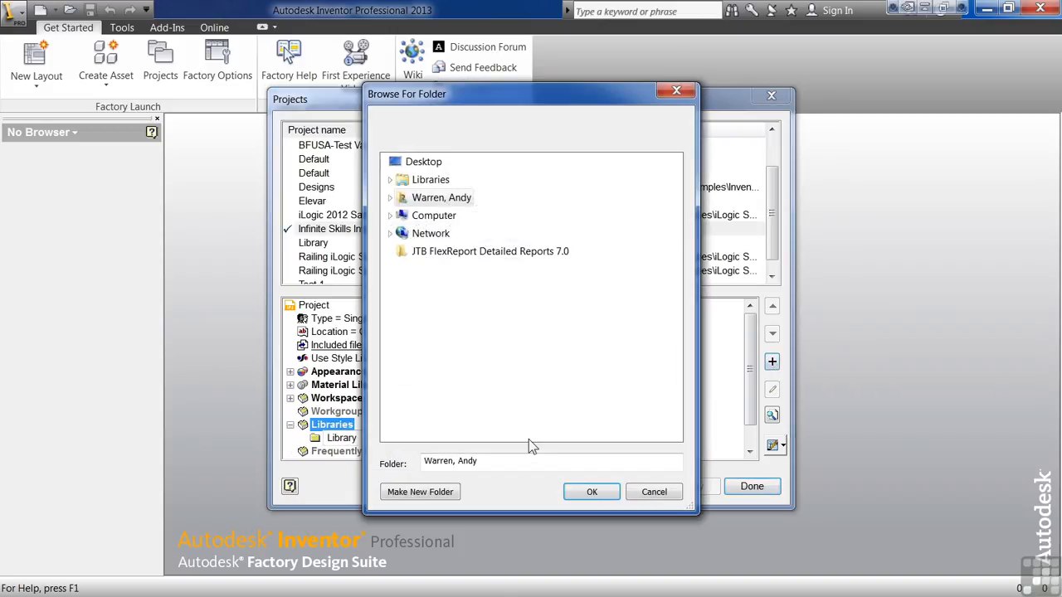
left_click(391, 215)
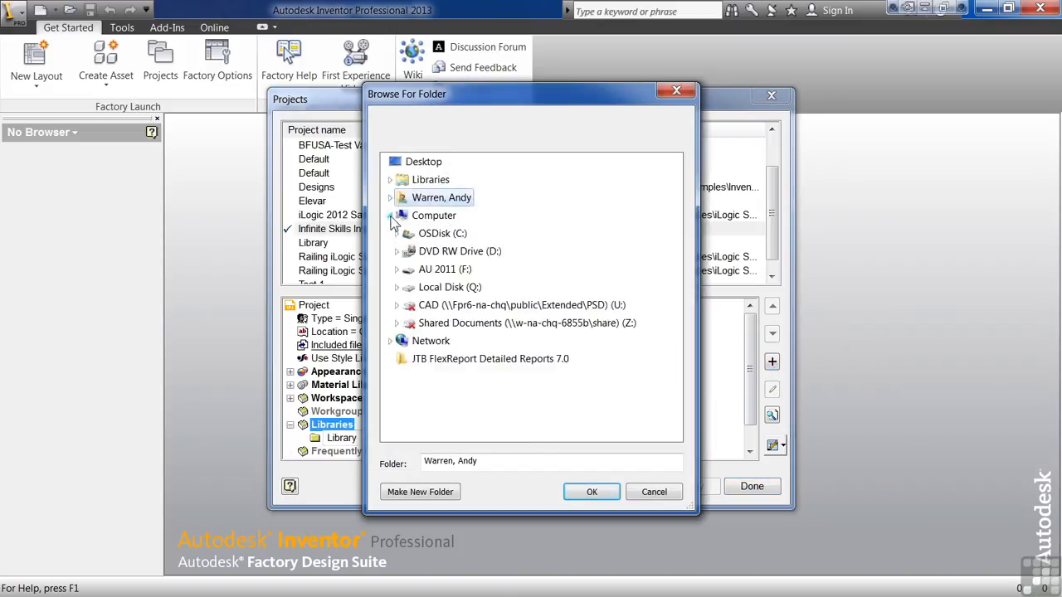
left_click(403, 233)
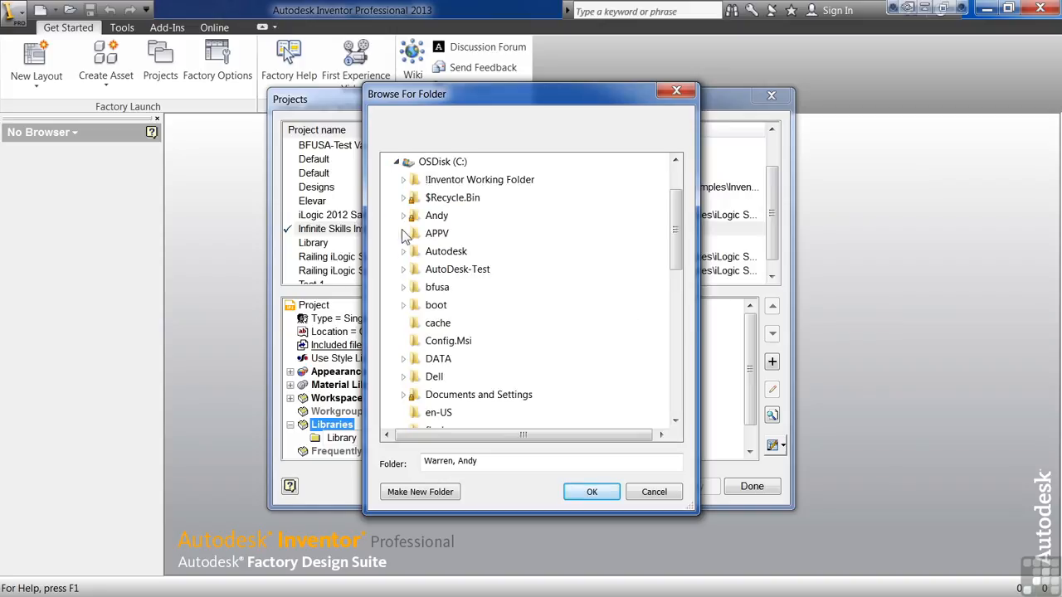
left_click(404, 215)
left_click(409, 377)
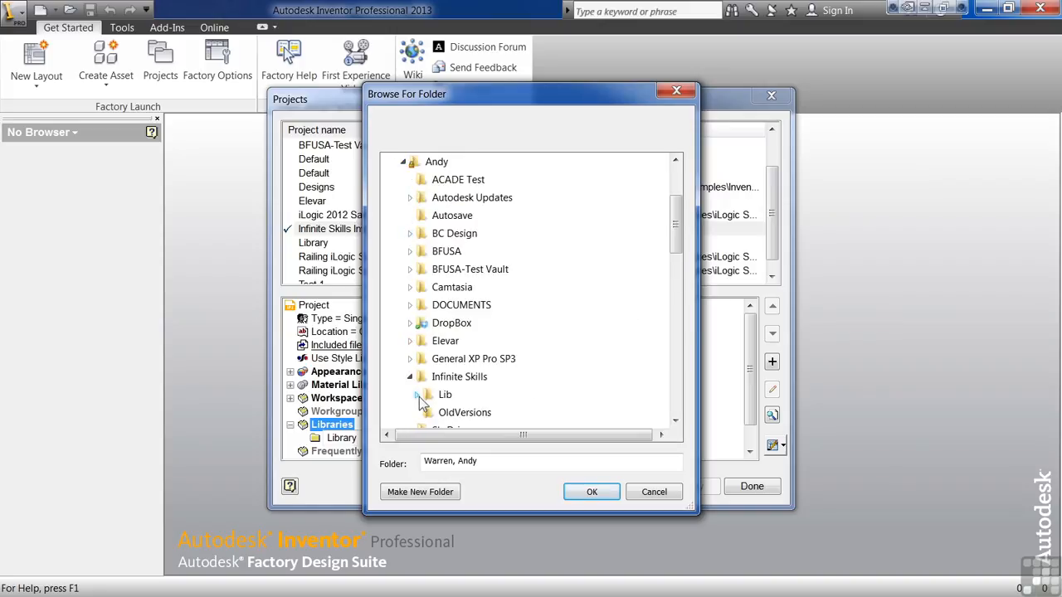
left_click_drag(531, 102, 702, 53)
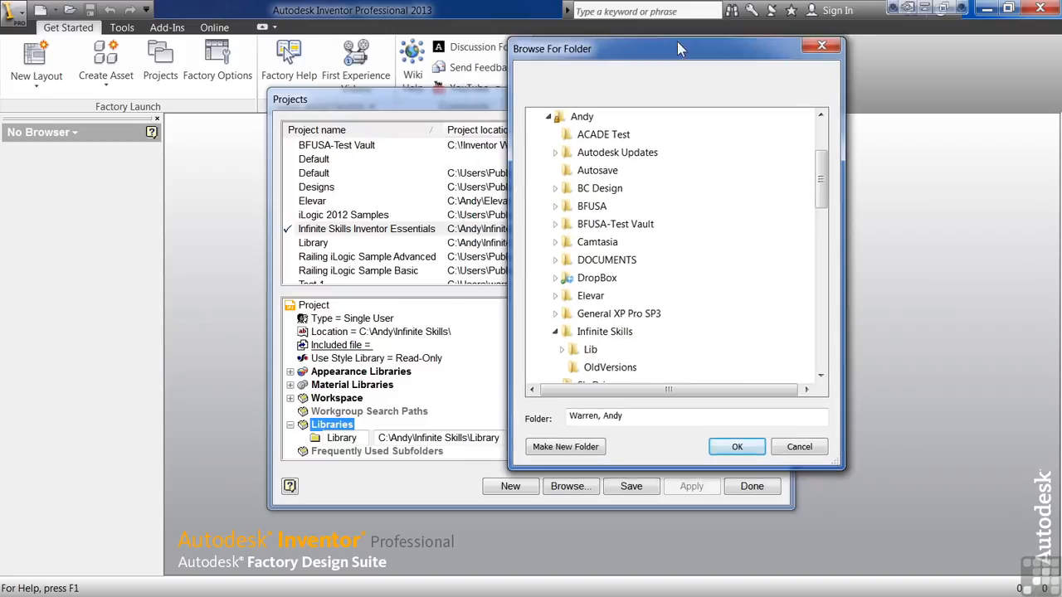
left_click(615, 346)
left_click(774, 442)
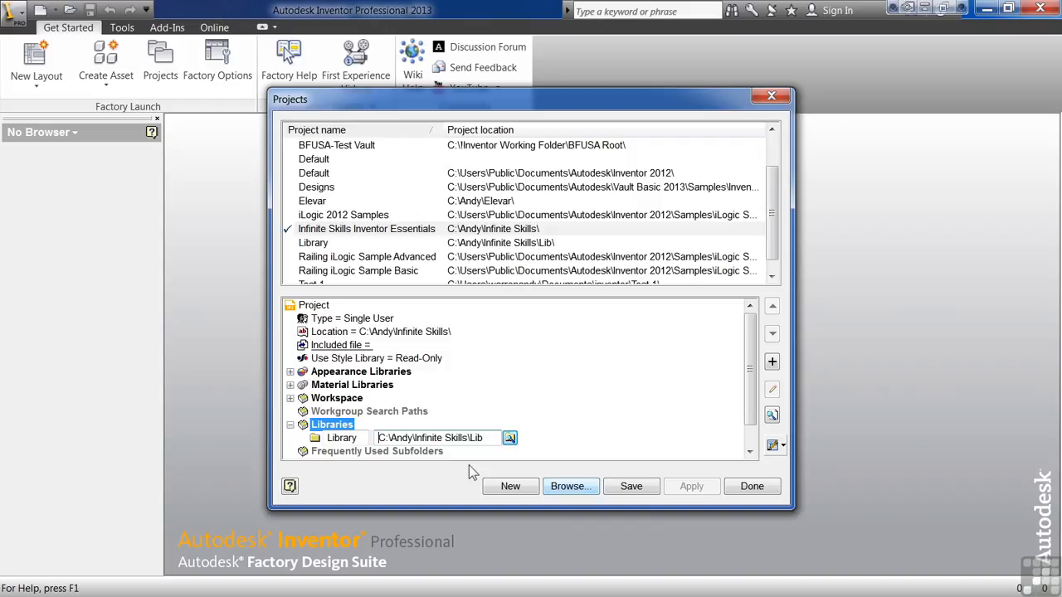
left_click(630, 489)
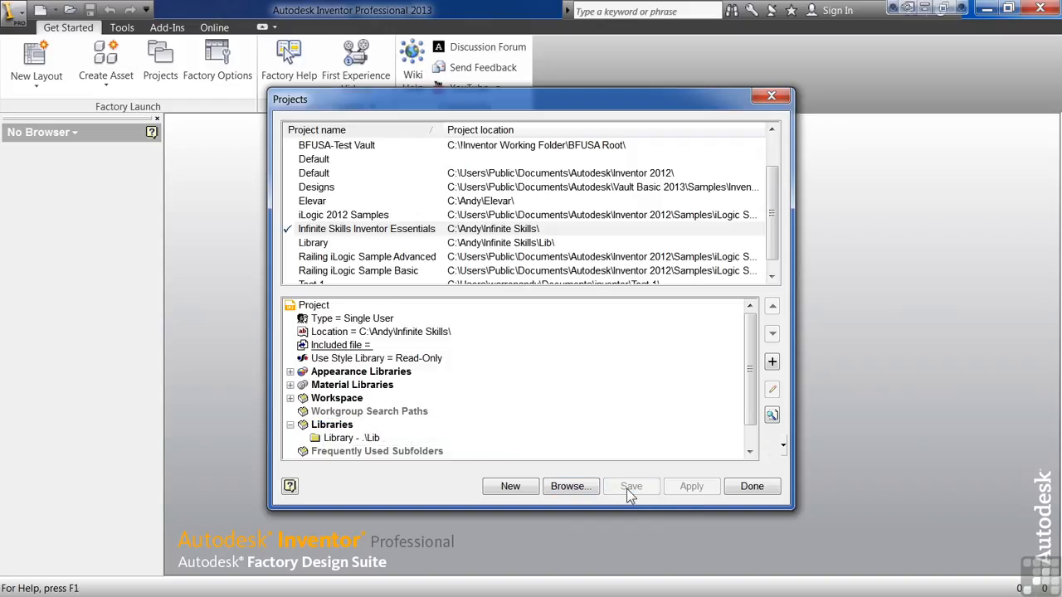